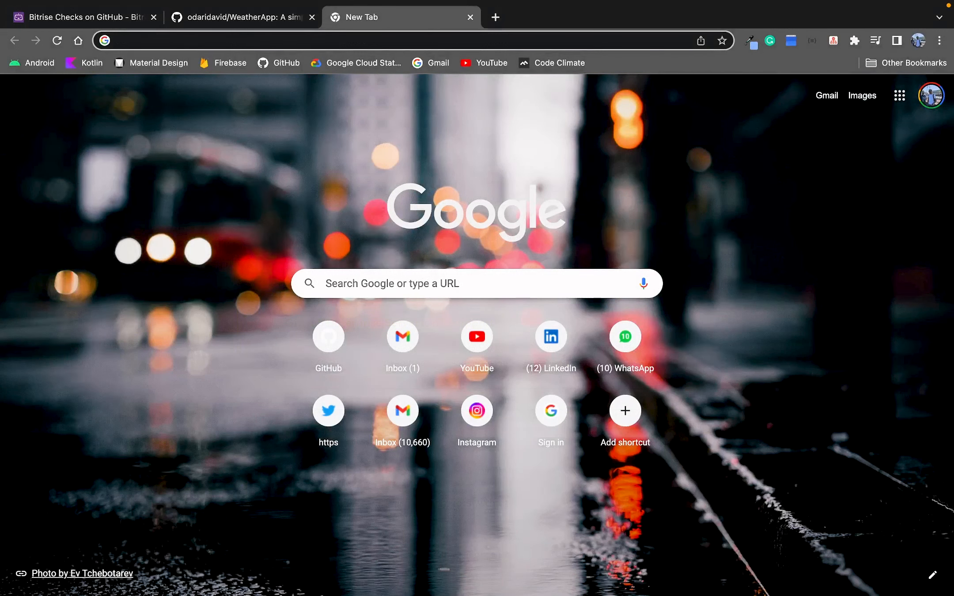
Go to bitrise.io from a new tab's address bar.
{"action": "left_click", "coordinate": [443, 41]}
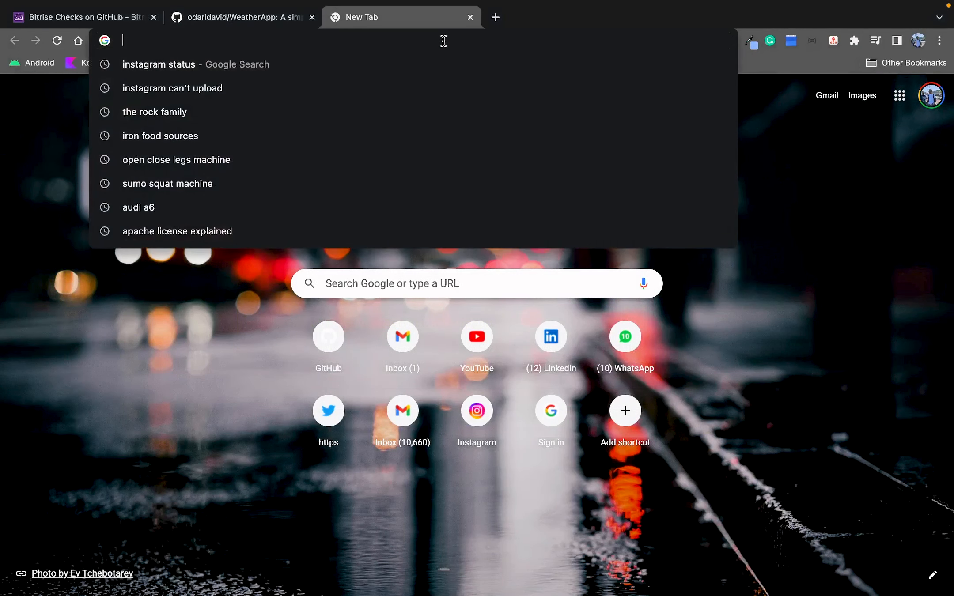
{"action": "type", "text": "bo"}
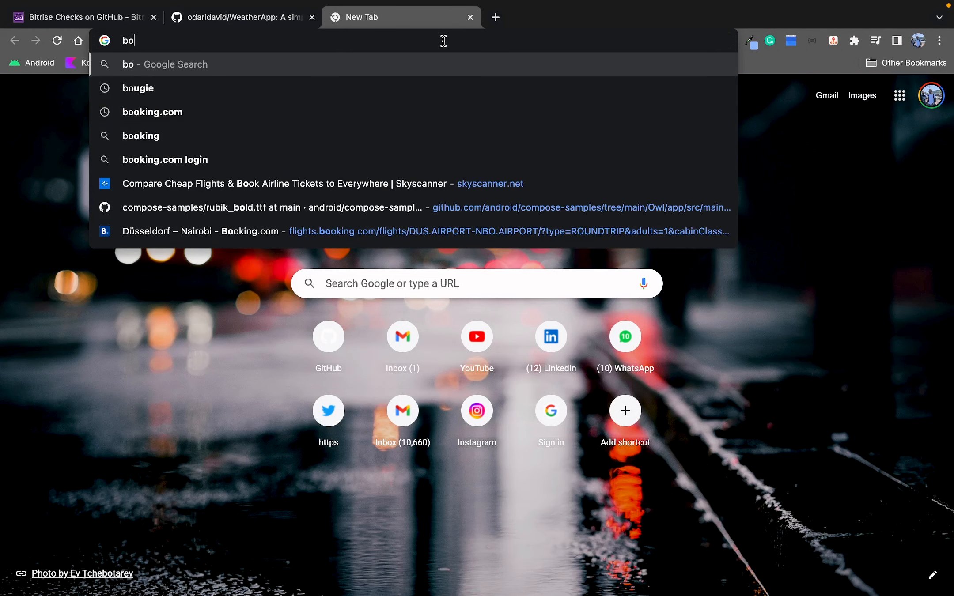
{"action": "key", "text": "BackSpace"}
{"action": "type", "text": "itri"}
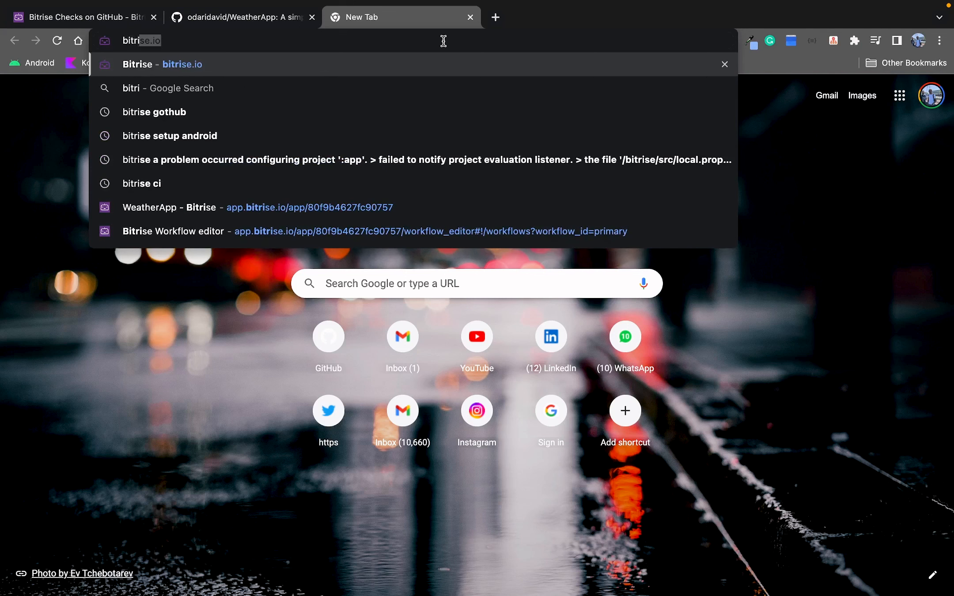
{"action": "key", "text": "Return"}
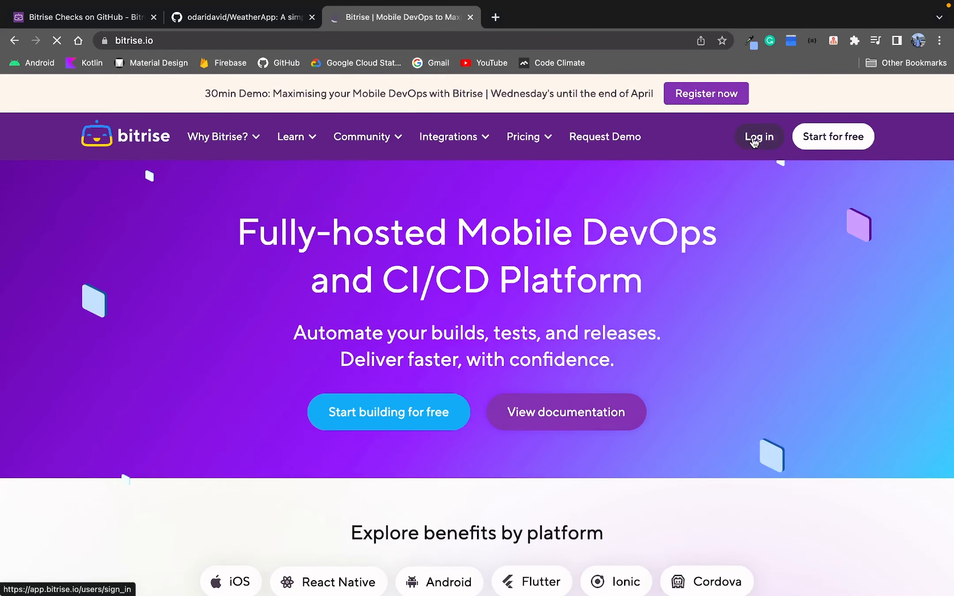
Log in to Bitrise with GitHub, continuing past the organization single sign-on prompt.
{"action": "left_click", "coordinate": [753, 141]}
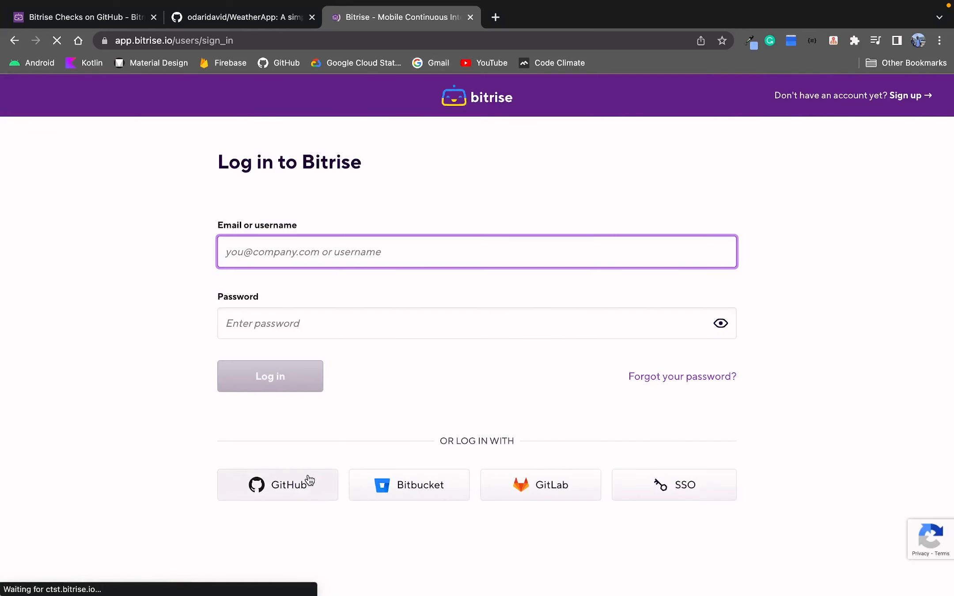
{"action": "left_click", "coordinate": [301, 480]}
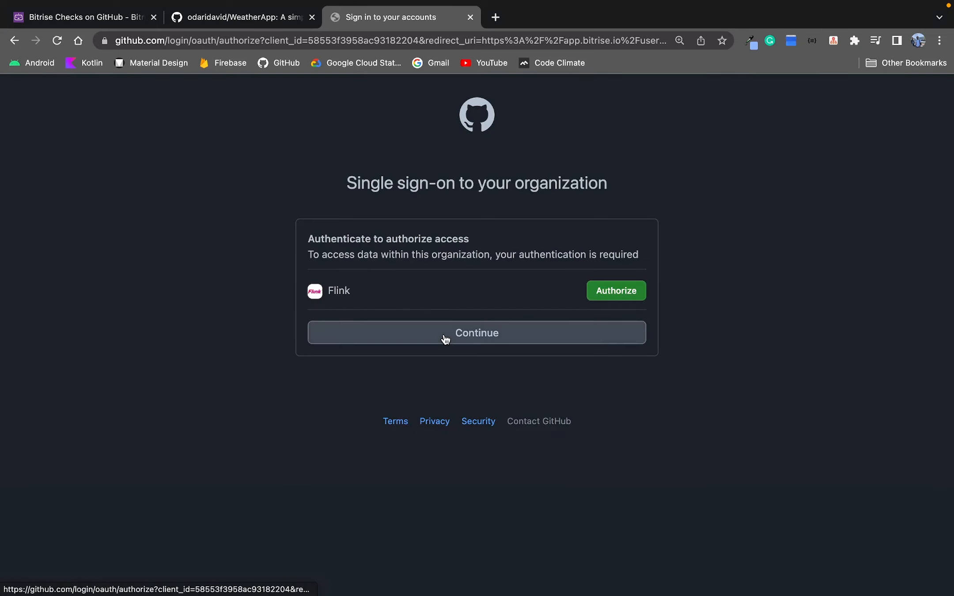
{"action": "left_click", "coordinate": [446, 338]}
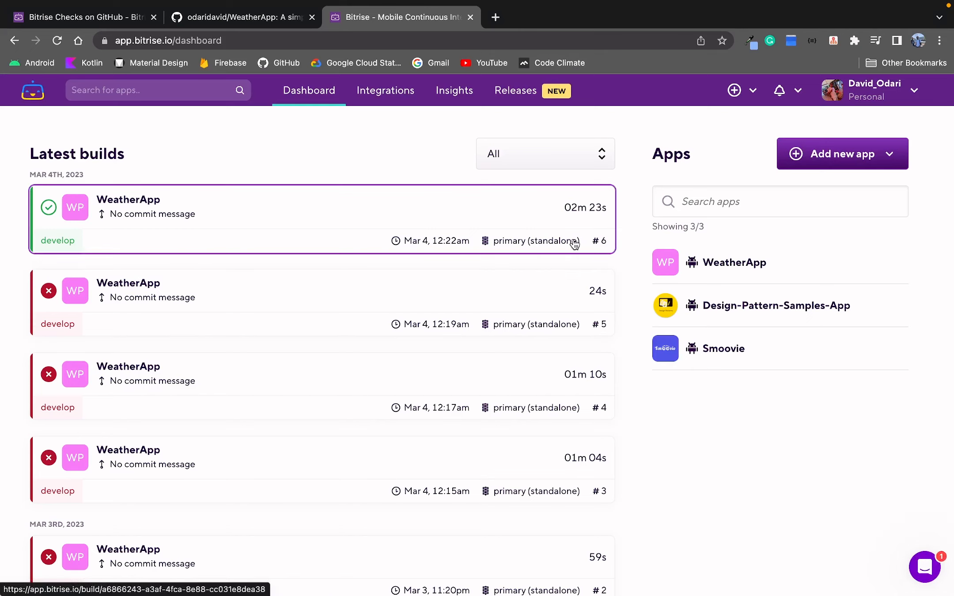
Open the WeatherApp app and go to its app settings.
{"action": "left_click", "coordinate": [675, 258]}
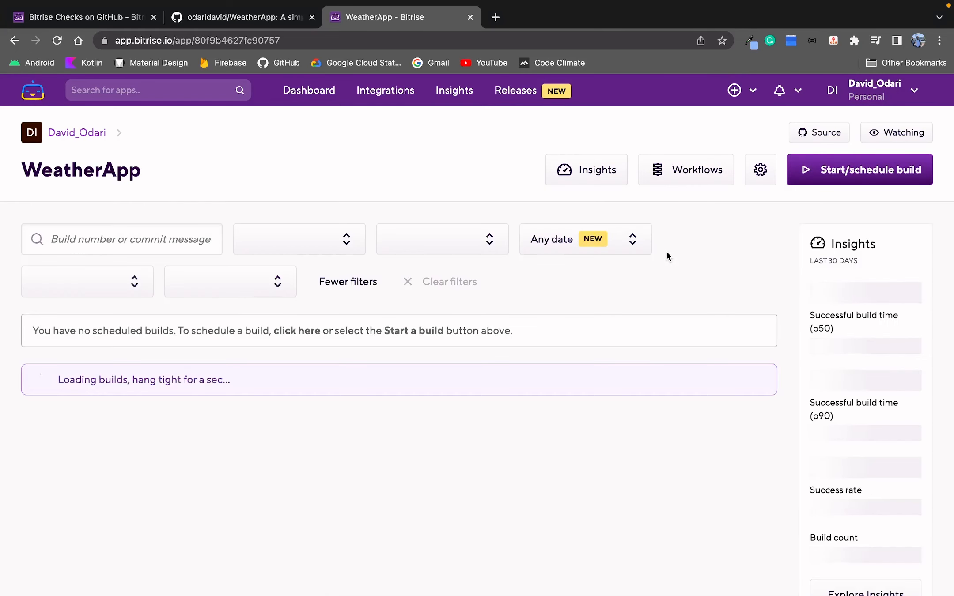
{"action": "left_click", "coordinate": [750, 175]}
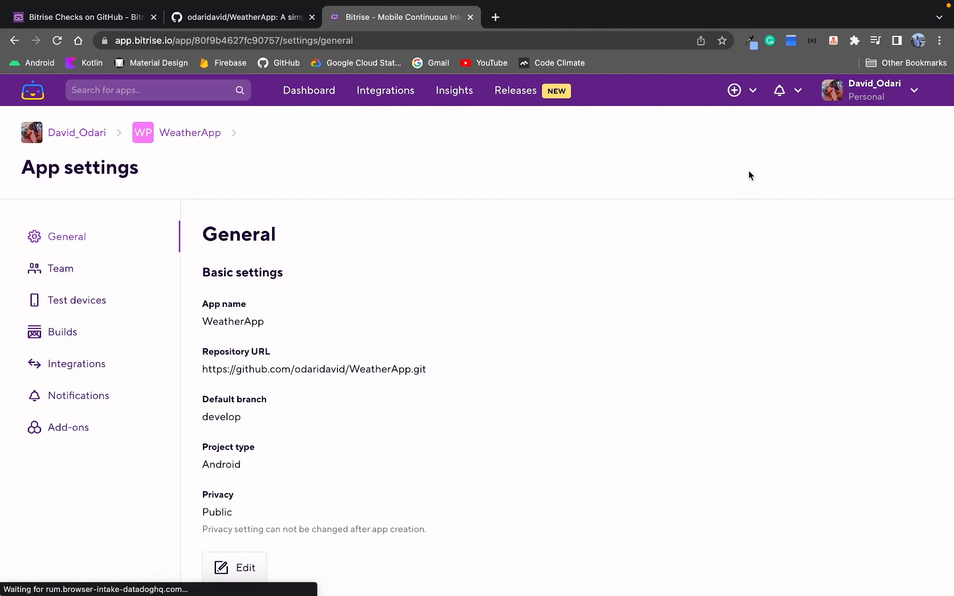
{"action": "scroll", "coordinate": [396, 301], "scroll_direction": "down", "scroll_amount": 3}
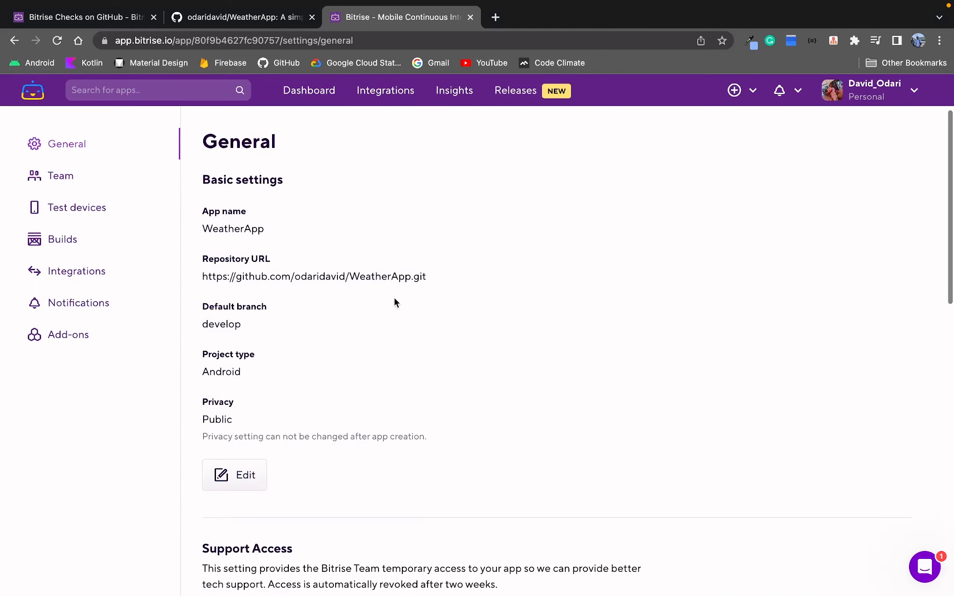
Review the app's Builds settings section.
{"action": "left_click", "coordinate": [106, 250]}
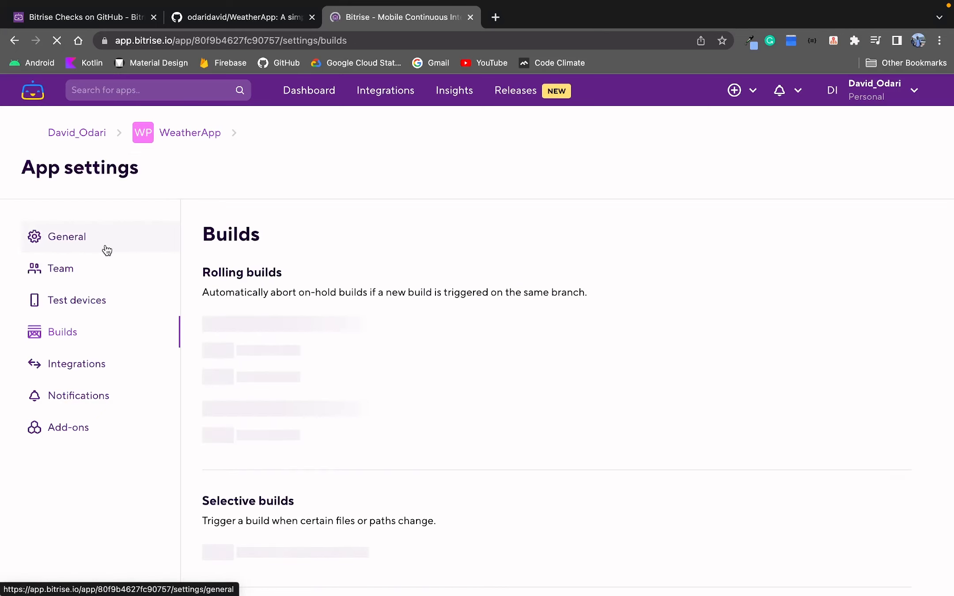
{"action": "scroll", "coordinate": [368, 310], "scroll_direction": "down", "scroll_amount": 2}
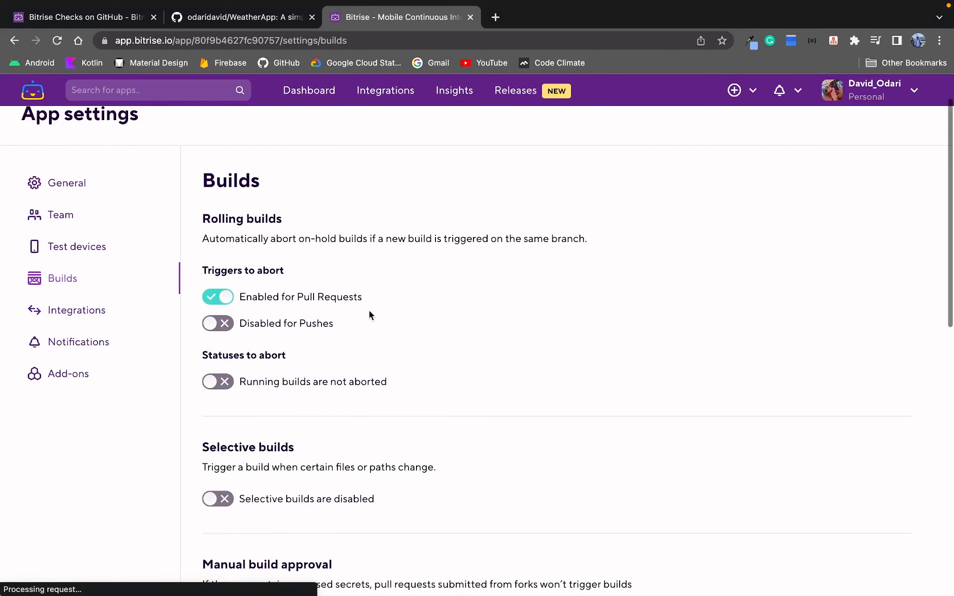
{"action": "scroll", "coordinate": [369, 314], "scroll_direction": "down", "scroll_amount": 7}
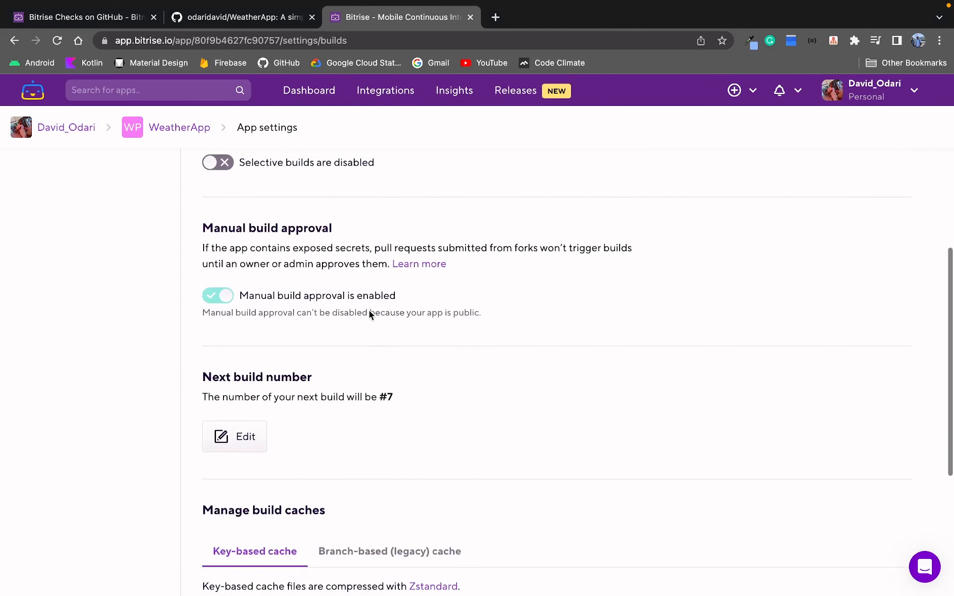
{"action": "scroll", "coordinate": [369, 310], "scroll_direction": "down", "scroll_amount": 6}
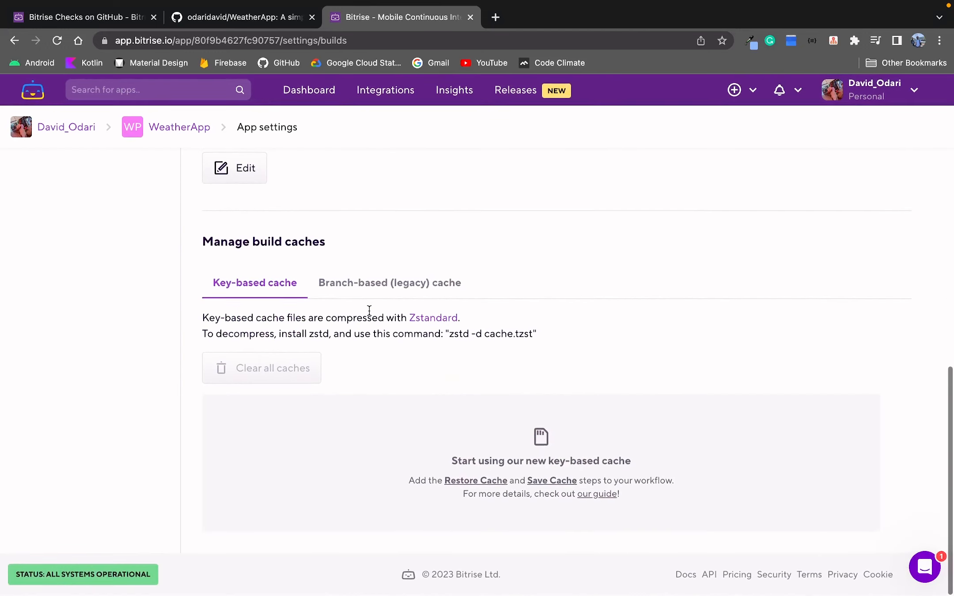
{"action": "scroll", "coordinate": [369, 310], "scroll_direction": "up", "scroll_amount": 15}
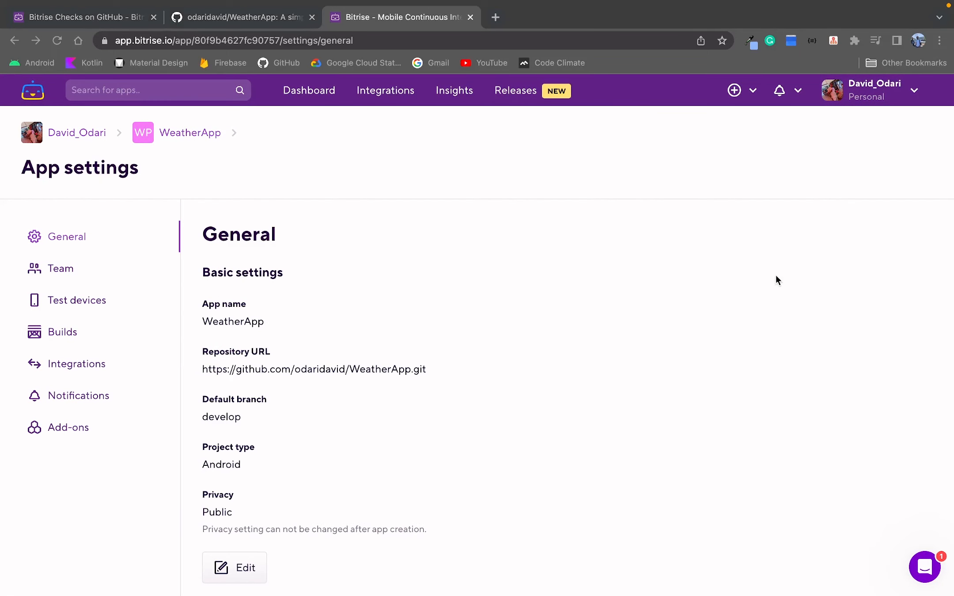
Open the Integrations settings and follow the link to install the Bitrise Checks app on GitHub.
{"action": "left_click", "coordinate": [74, 364]}
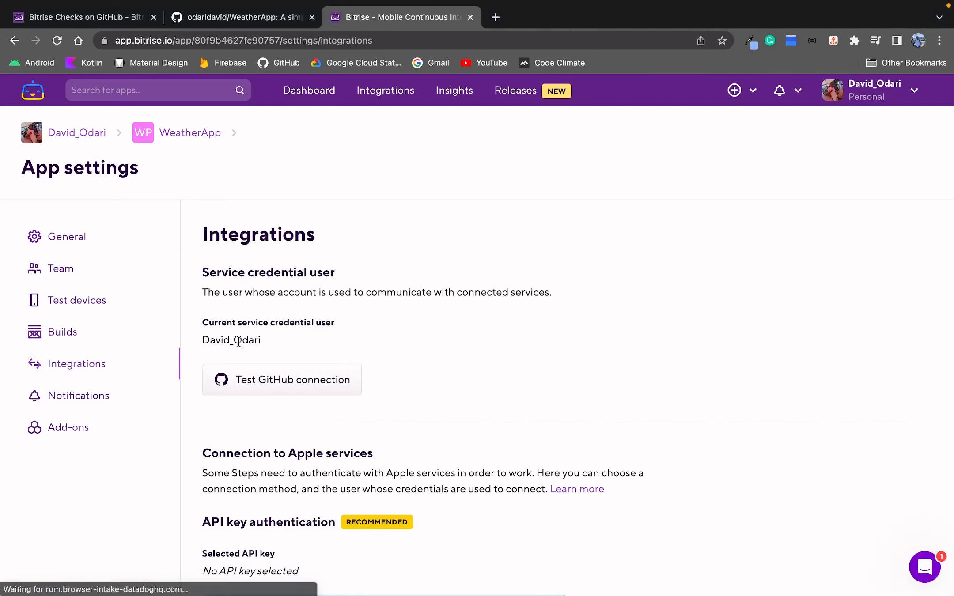
{"action": "scroll", "coordinate": [415, 334], "scroll_direction": "down", "scroll_amount": 8}
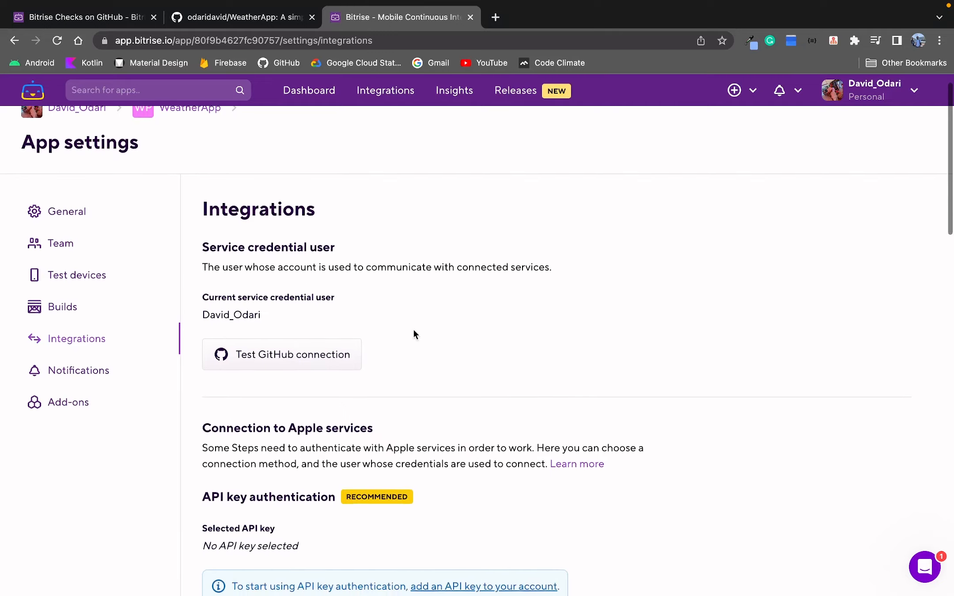
{"action": "scroll", "coordinate": [414, 334], "scroll_direction": "down", "scroll_amount": 3}
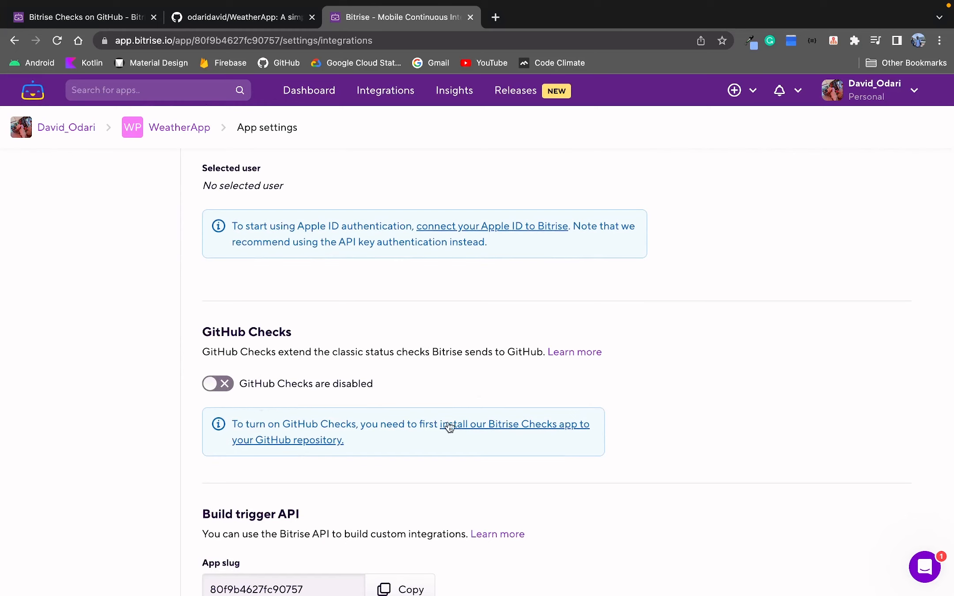
{"action": "left_click", "coordinate": [492, 425]}
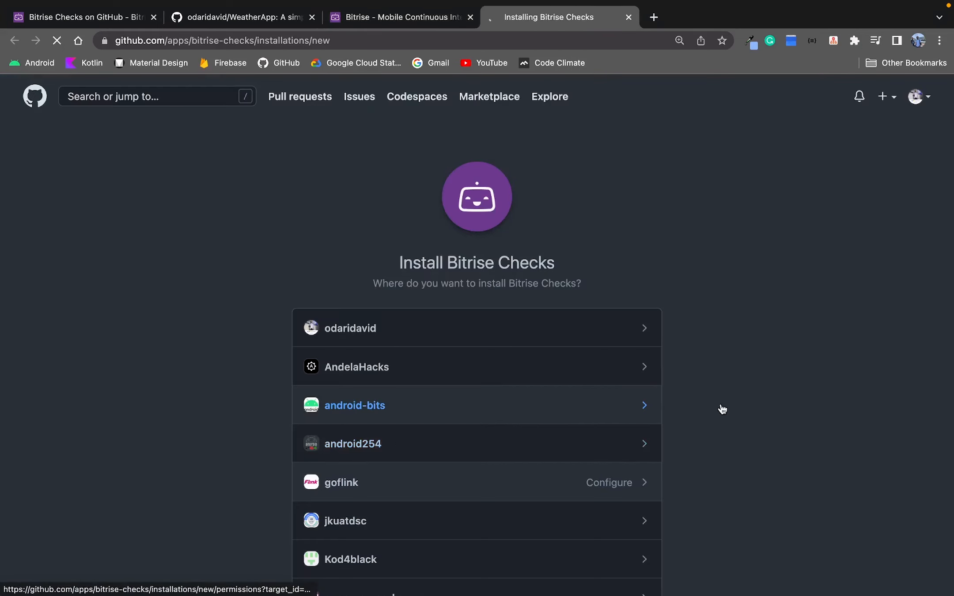
Choose the personal GitHub account as the place to install Bitrise Checks.
{"action": "scroll", "coordinate": [721, 406], "scroll_direction": "down", "scroll_amount": 2}
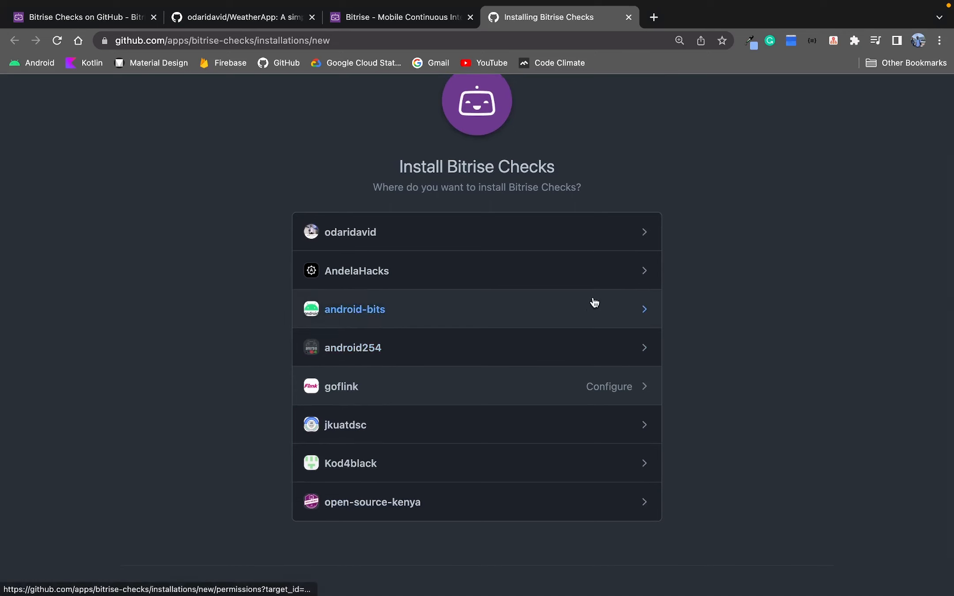
{"action": "left_click", "coordinate": [520, 245]}
{"action": "scroll", "coordinate": [517, 277], "scroll_direction": "down", "scroll_amount": 2}
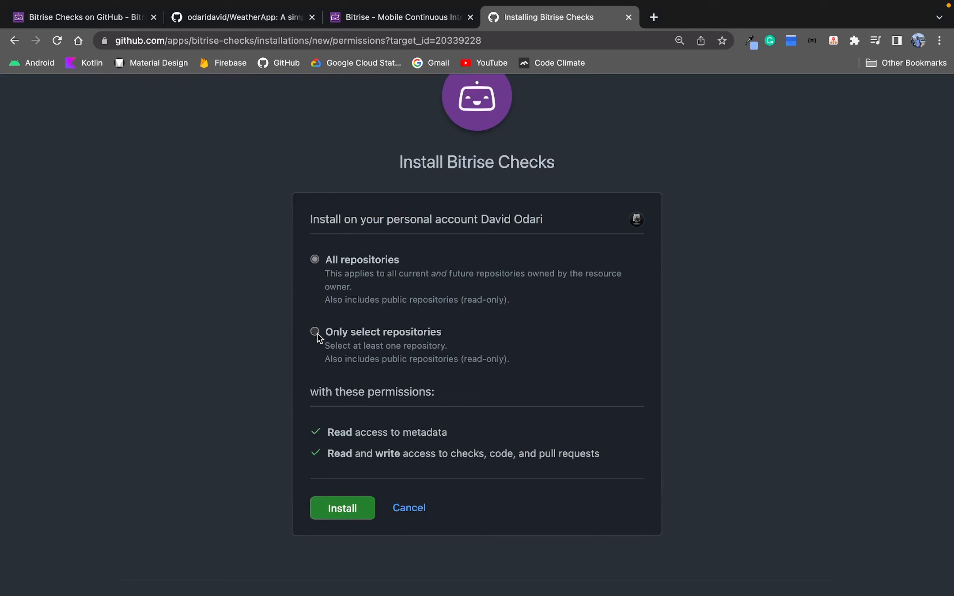
Restrict the installation to only the WeatherApp repository and install Bitrise Checks.
{"action": "left_click", "coordinate": [315, 332]}
{"action": "left_click", "coordinate": [422, 381]}
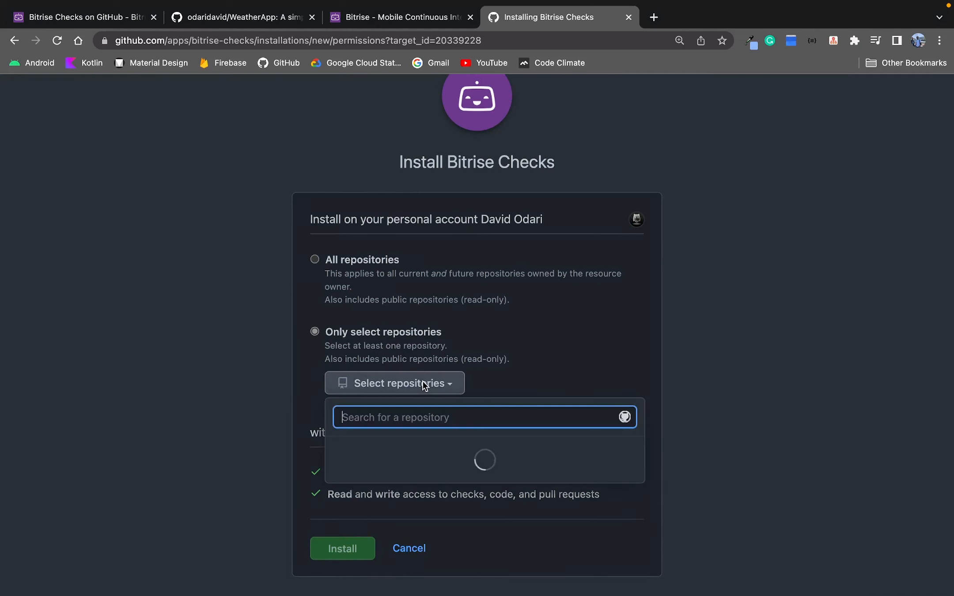
{"action": "type", "text": "Weather"}
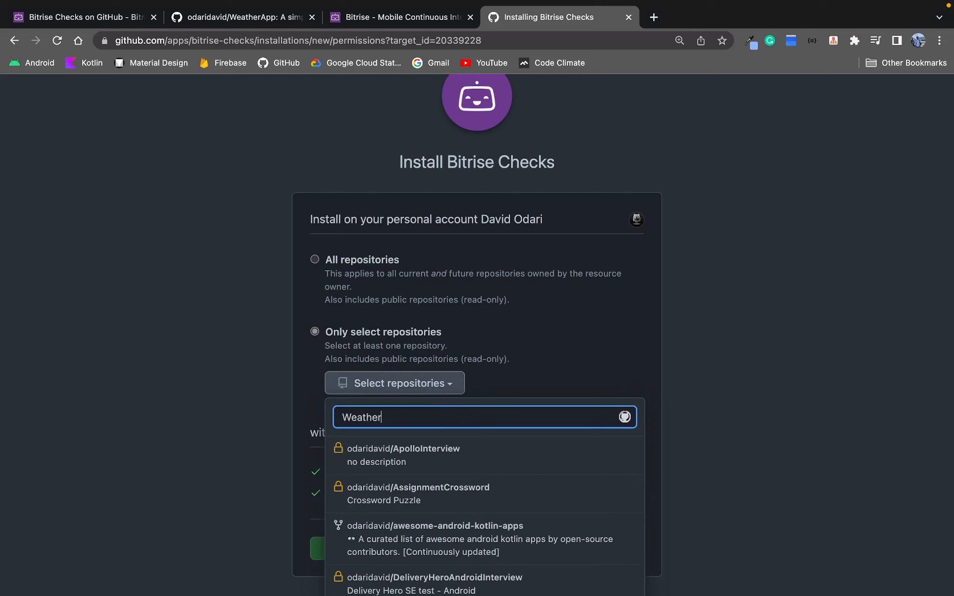
{"action": "left_click", "coordinate": [484, 454]}
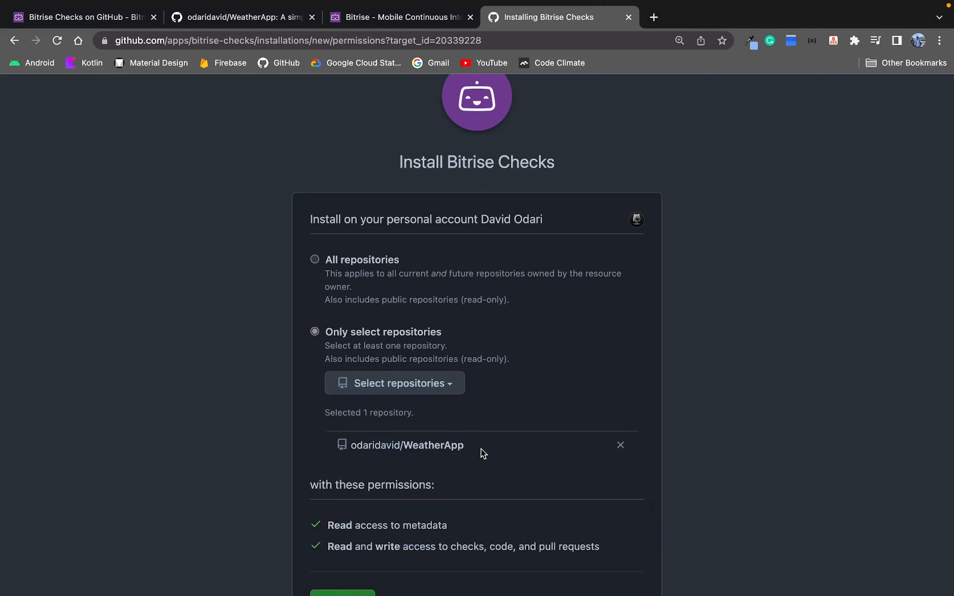
{"action": "scroll", "coordinate": [666, 401], "scroll_direction": "down", "scroll_amount": 3}
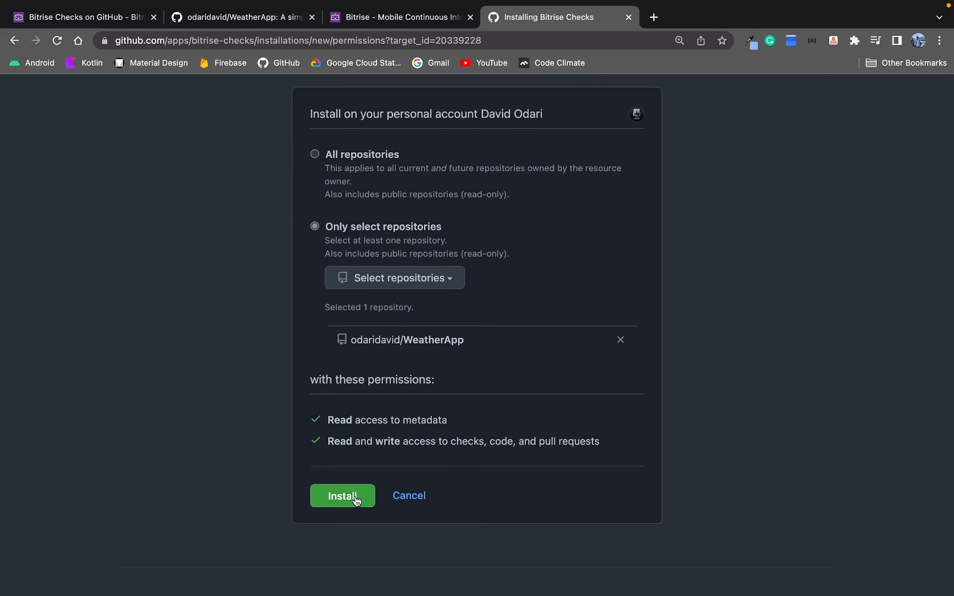
{"action": "left_click", "coordinate": [354, 495]}
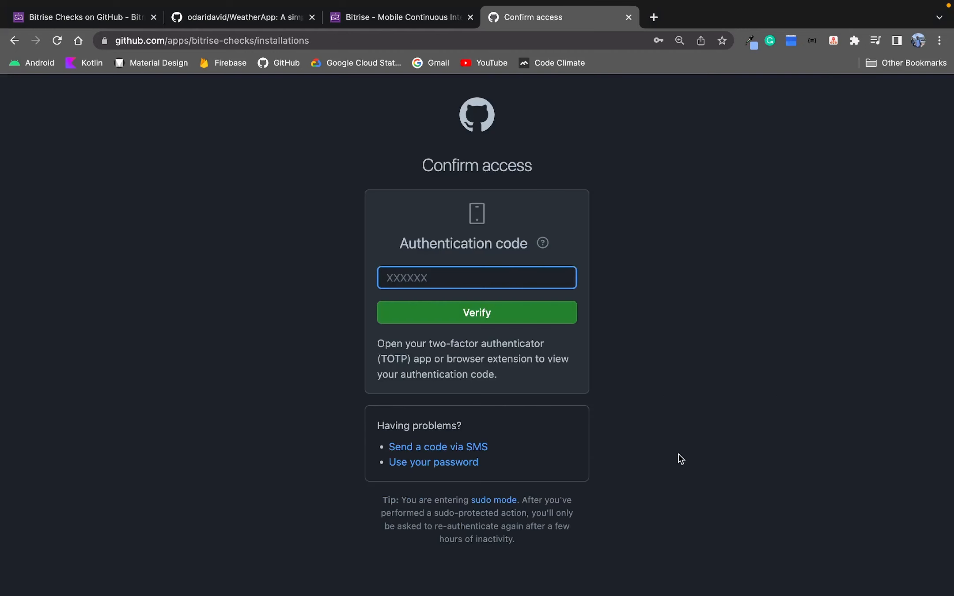
Switch back to the Bitrise app settings and enable GitHub Checks.
{"action": "key", "text": "super+Tab"}
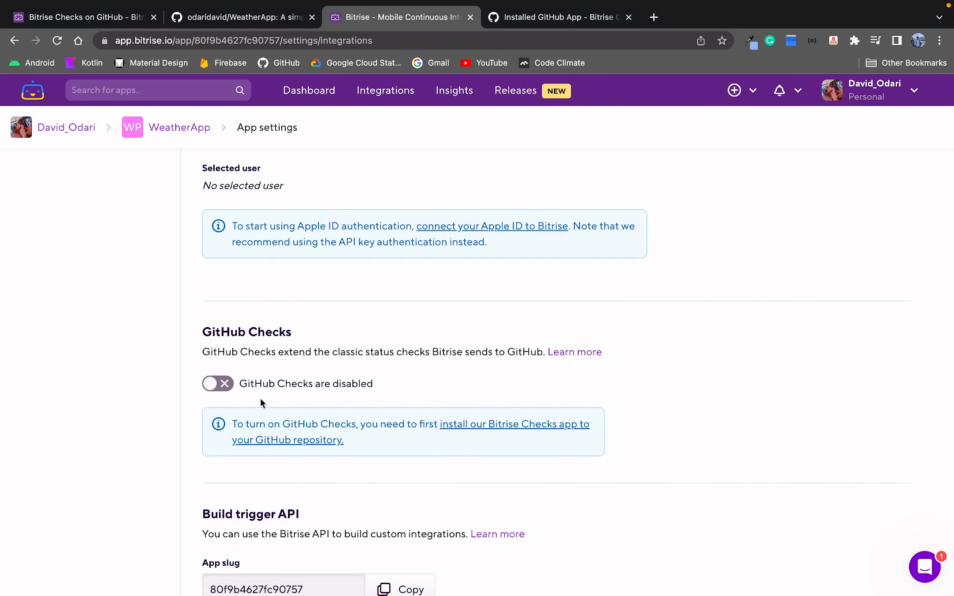
{"action": "left_click", "coordinate": [214, 385]}
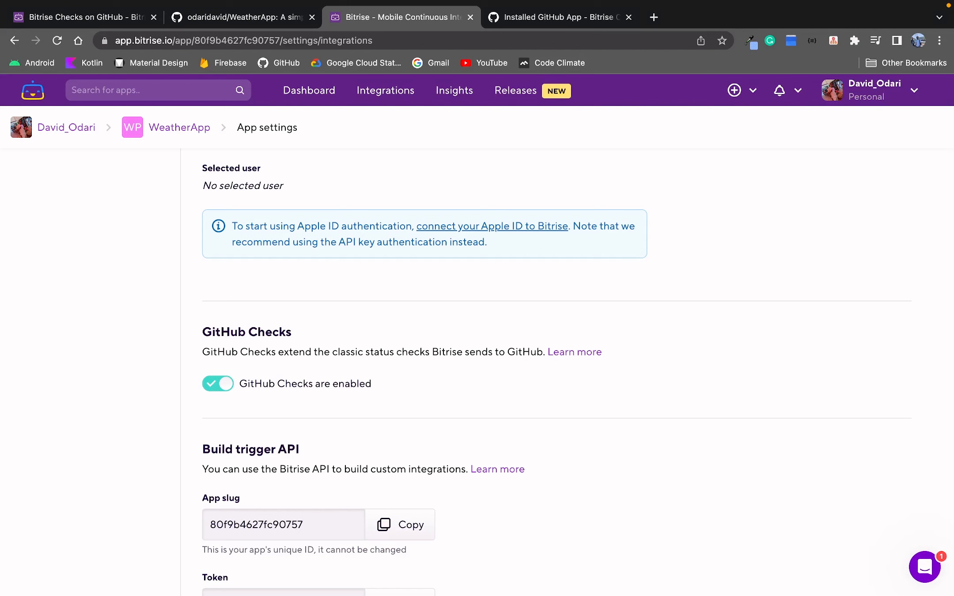
Read the Bitrise docs on enabling GitHub Checks and switching from previous CI checks.
{"action": "key", "text": "super+1"}
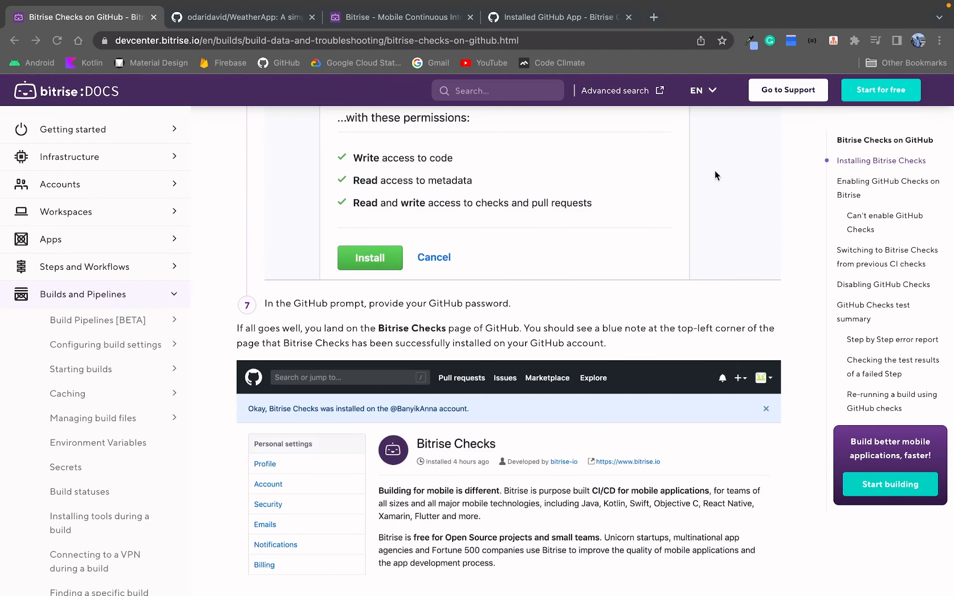
{"action": "scroll", "coordinate": [630, 250], "scroll_direction": "down", "scroll_amount": 3}
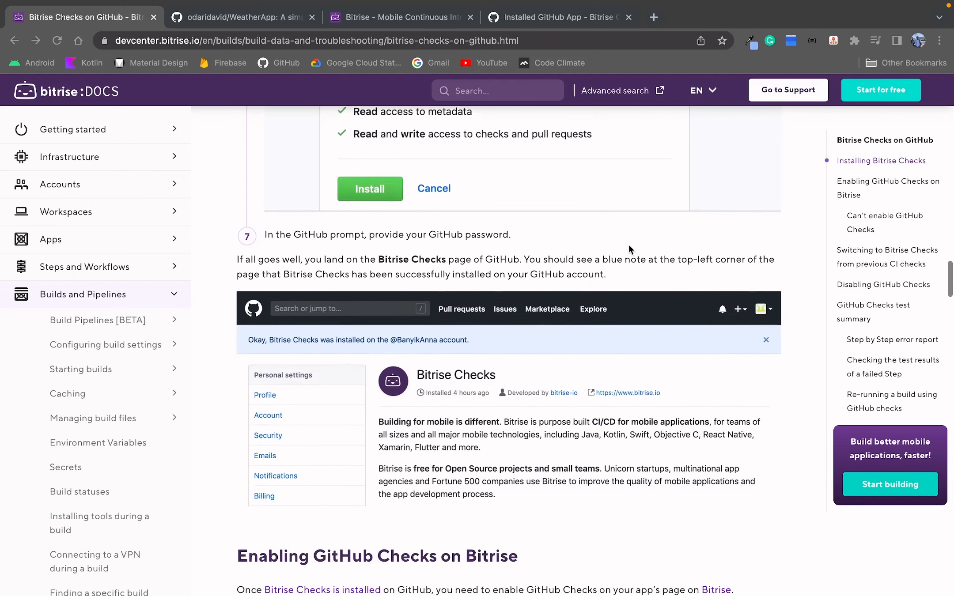
{"action": "scroll", "coordinate": [624, 246], "scroll_direction": "down", "scroll_amount": 8}
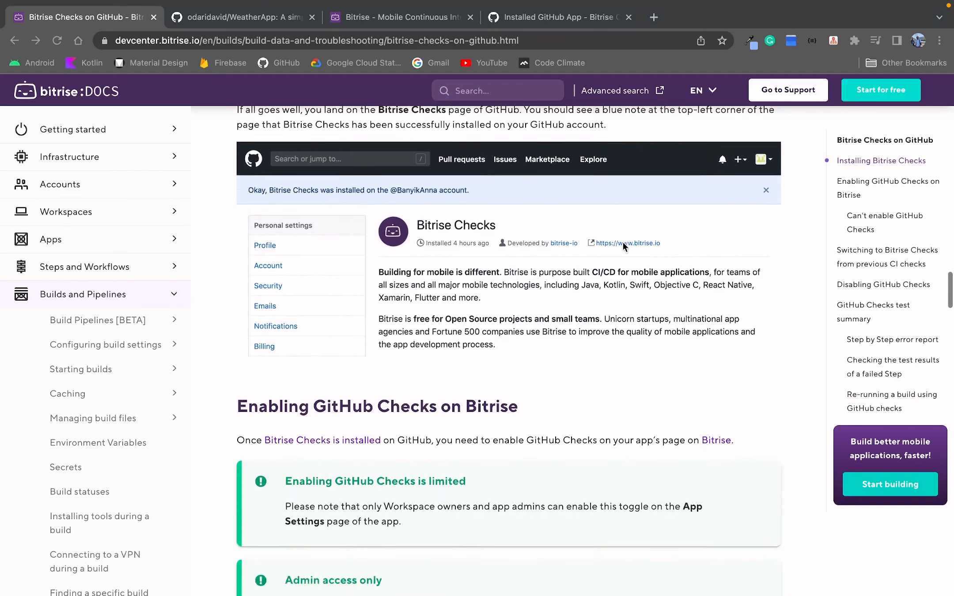
{"action": "scroll", "coordinate": [623, 244], "scroll_direction": "down", "scroll_amount": 7}
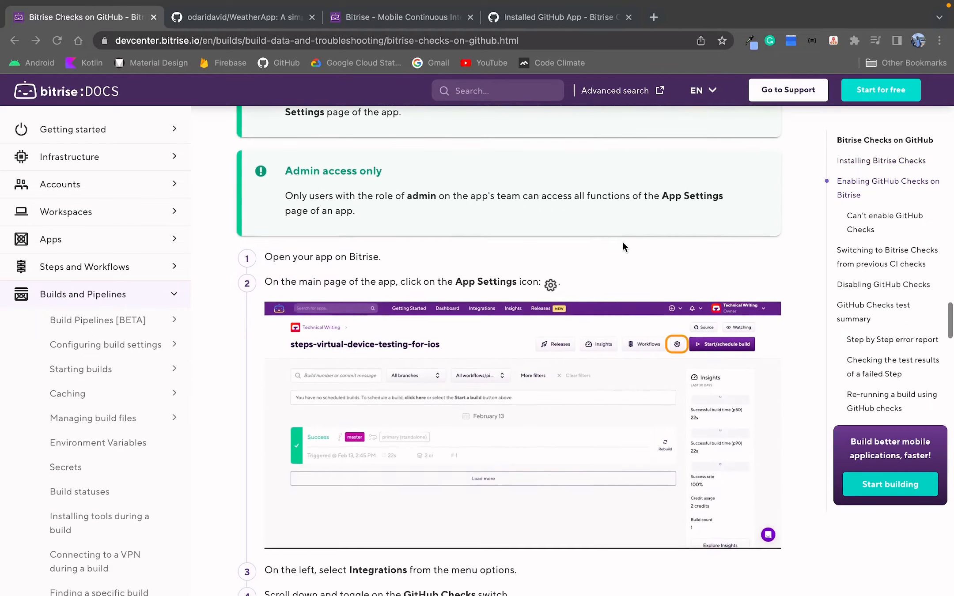
{"action": "scroll", "coordinate": [623, 242], "scroll_direction": "down", "scroll_amount": 8}
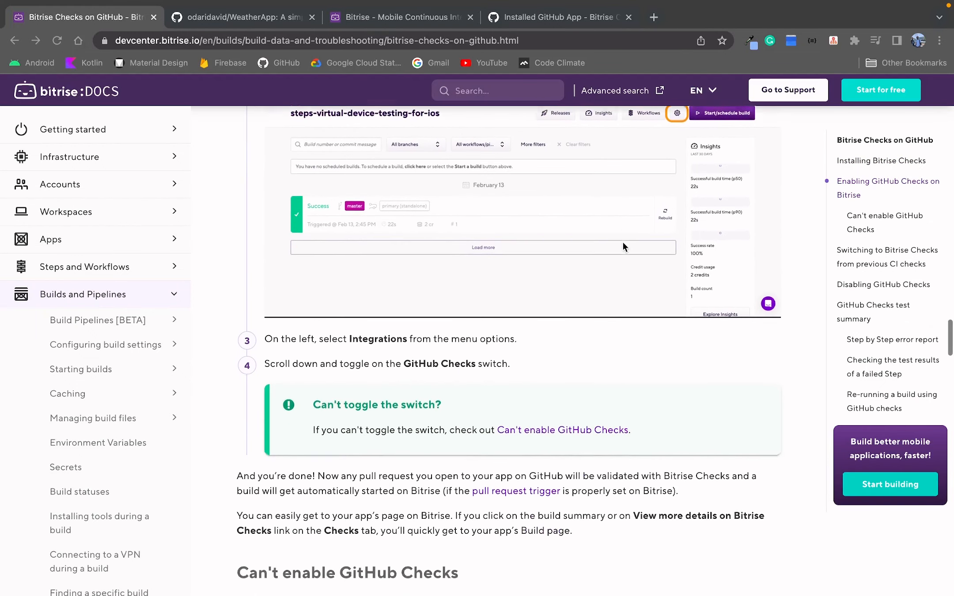
{"action": "scroll", "coordinate": [623, 242], "scroll_direction": "down", "scroll_amount": 16}
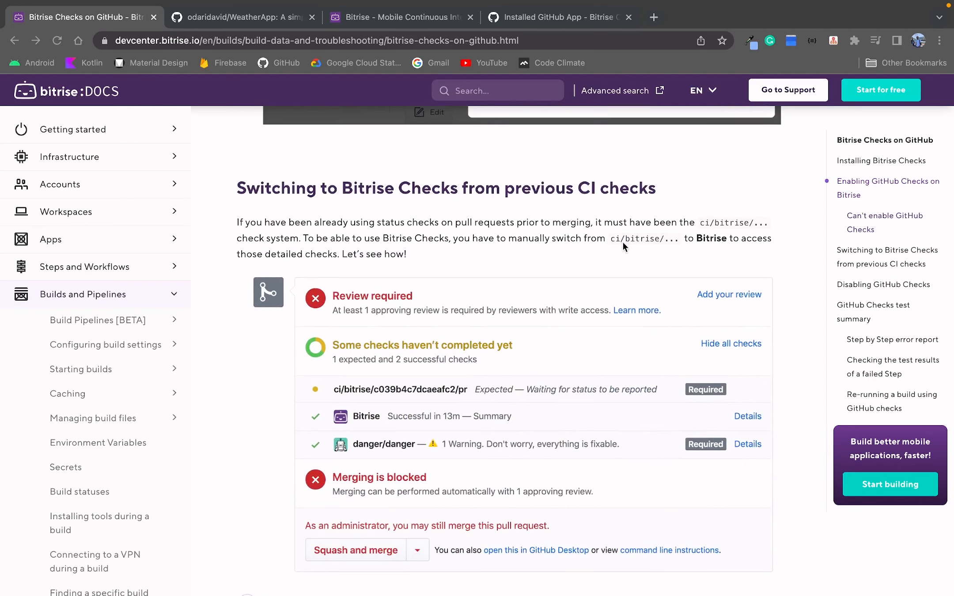
{"action": "scroll", "coordinate": [624, 242], "scroll_direction": "down", "scroll_amount": 8}
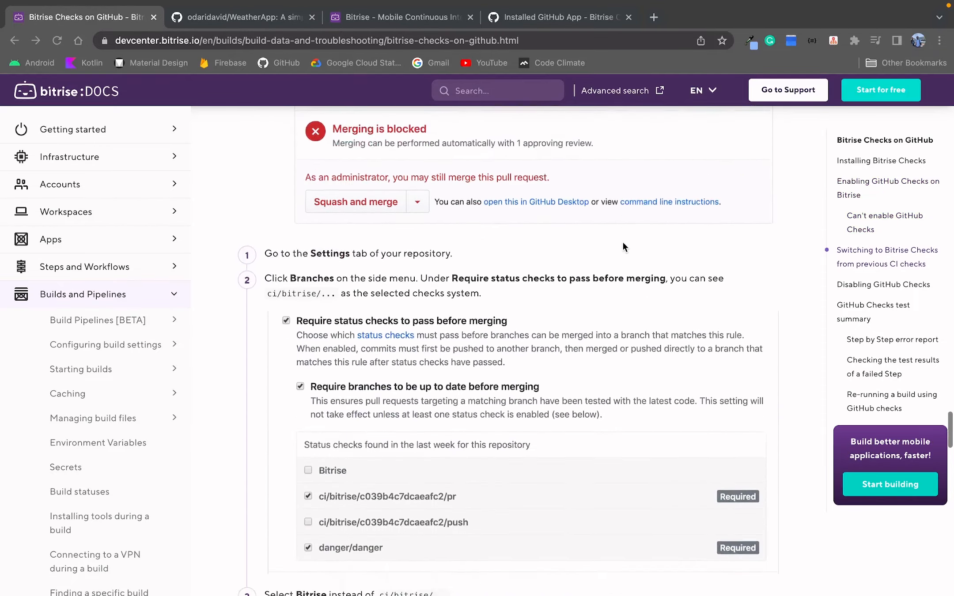
Review the docs sections on disabling GitHub Checks, the test summary and re-running builds with GitHub Checks.
{"action": "scroll", "coordinate": [624, 242], "scroll_direction": "down", "scroll_amount": 11}
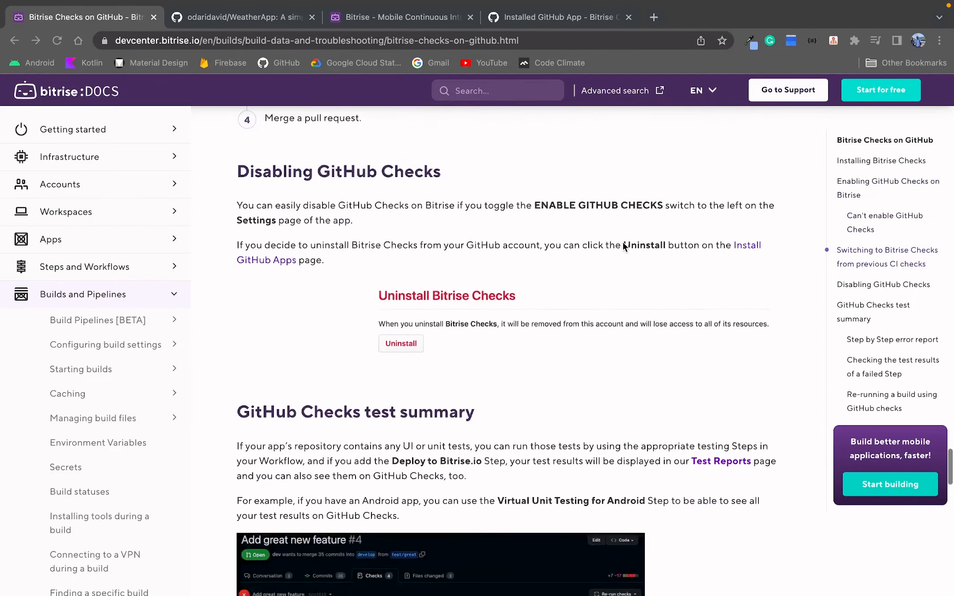
{"action": "scroll", "coordinate": [623, 242], "scroll_direction": "down", "scroll_amount": 11}
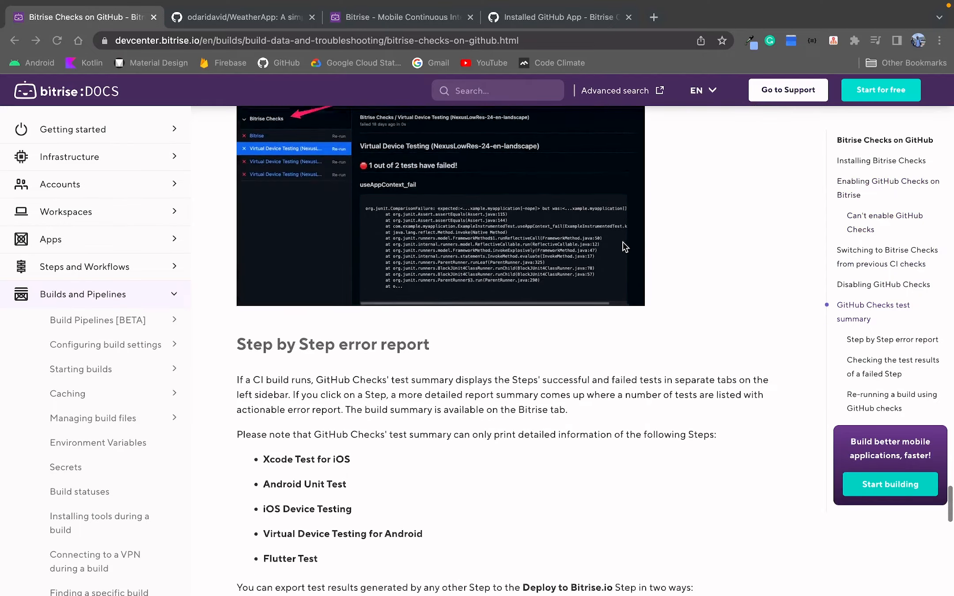
{"action": "scroll", "coordinate": [624, 242], "scroll_direction": "down", "scroll_amount": 10}
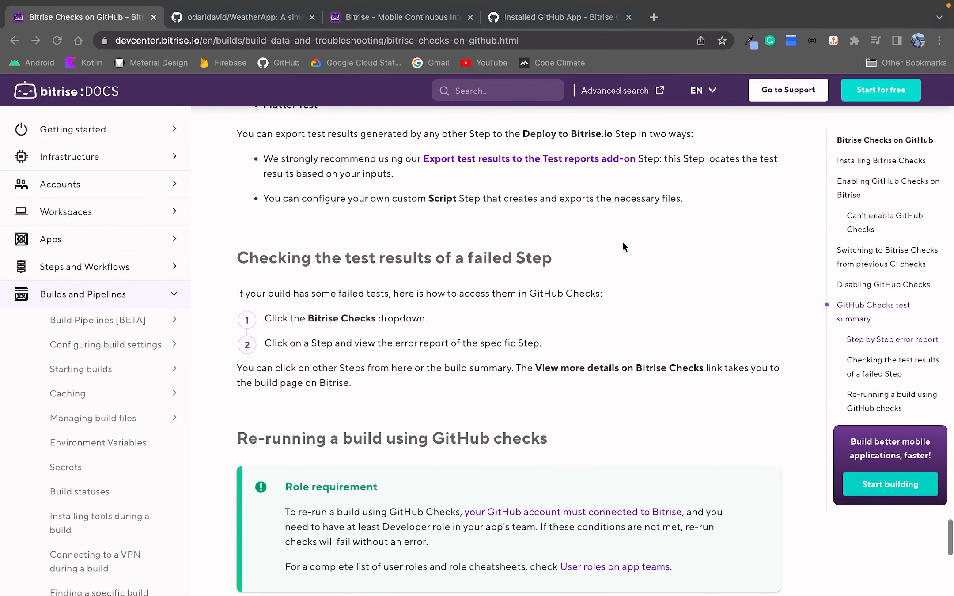
{"action": "scroll", "coordinate": [623, 242], "scroll_direction": "down", "scroll_amount": 13}
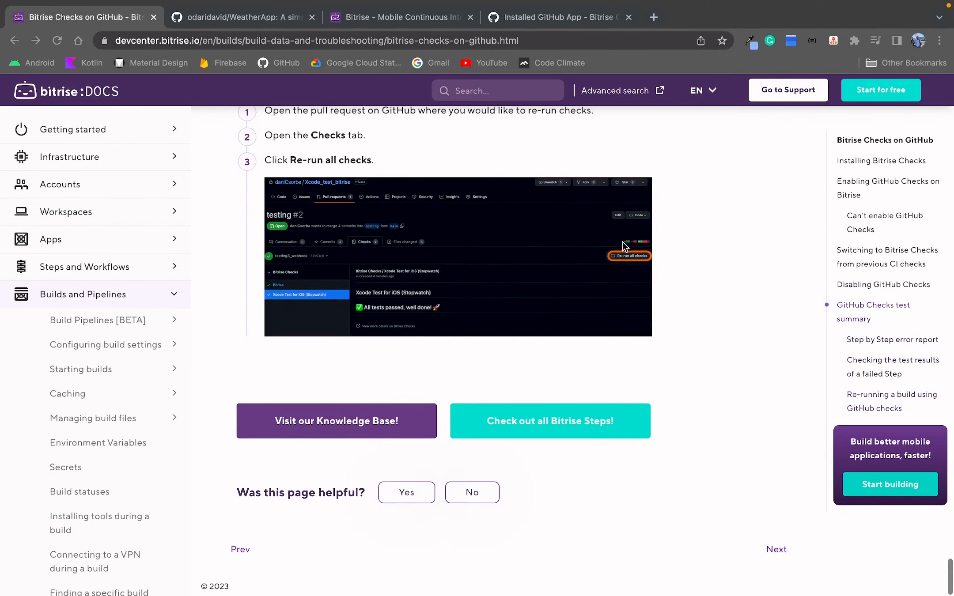
{"action": "scroll", "coordinate": [623, 242], "scroll_direction": "up", "scroll_amount": 20}
{"action": "scroll", "coordinate": [623, 243], "scroll_direction": "up", "scroll_amount": 17}
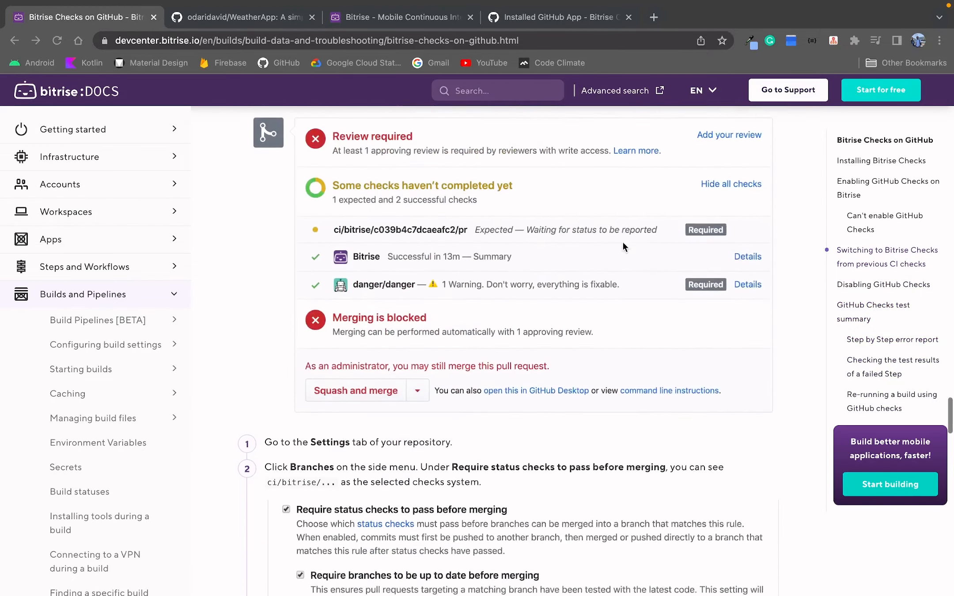
{"action": "scroll", "coordinate": [623, 242], "scroll_direction": "up", "scroll_amount": 20}
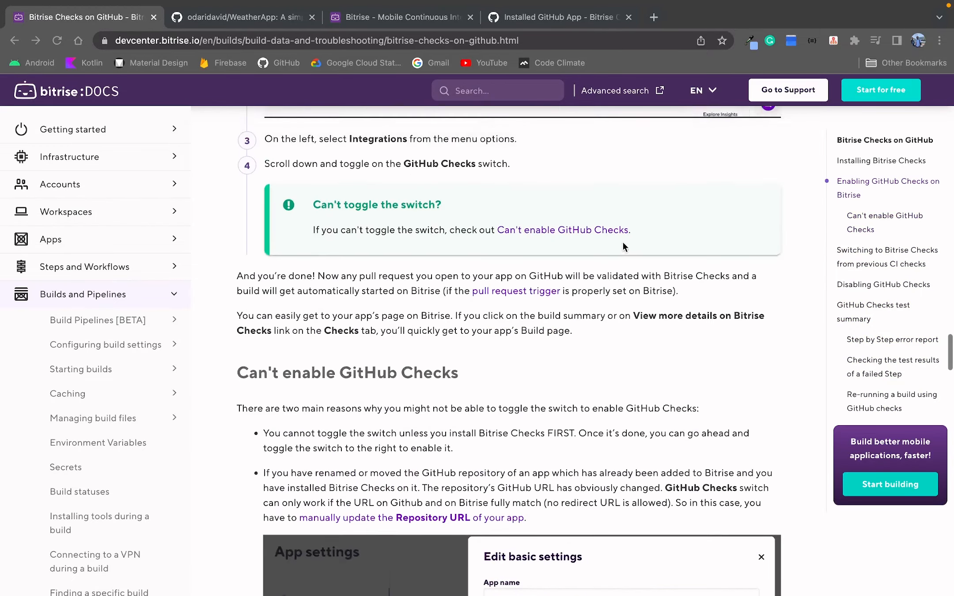
{"action": "scroll", "coordinate": [623, 245], "scroll_direction": "up", "scroll_amount": 10}
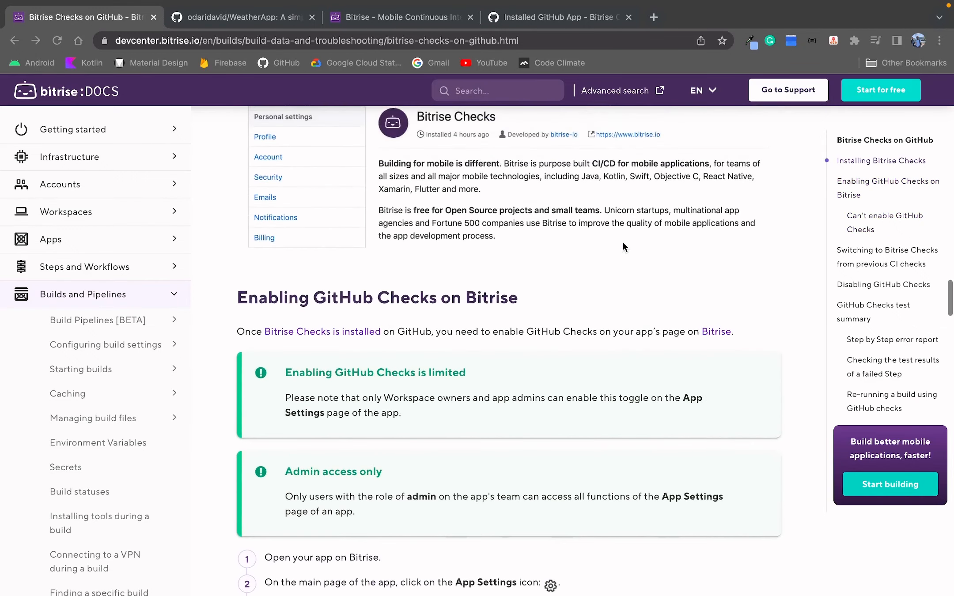
{"action": "scroll", "coordinate": [623, 246], "scroll_direction": "up", "scroll_amount": 5}
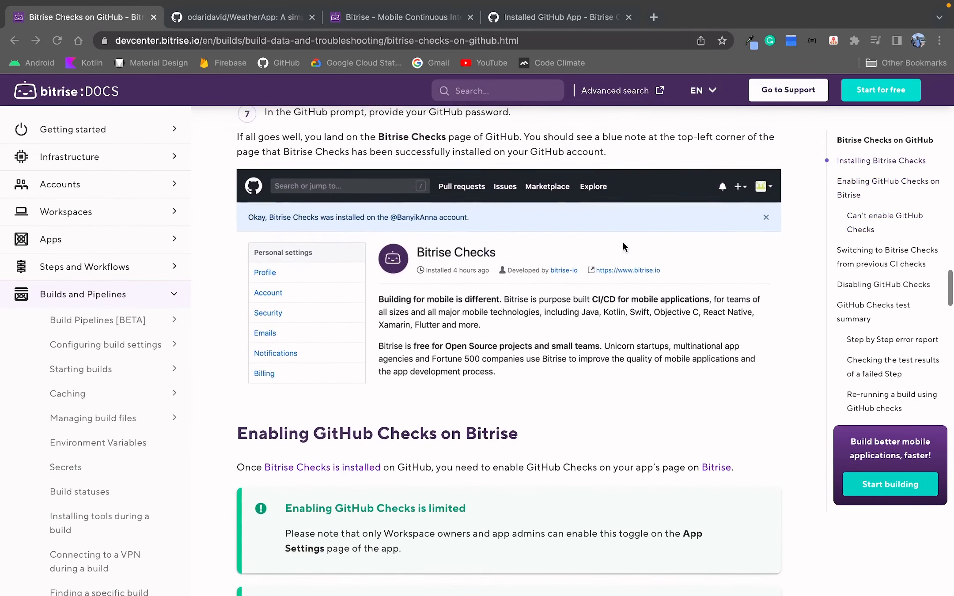
{"action": "scroll", "coordinate": [623, 246], "scroll_direction": "up", "scroll_amount": 3}
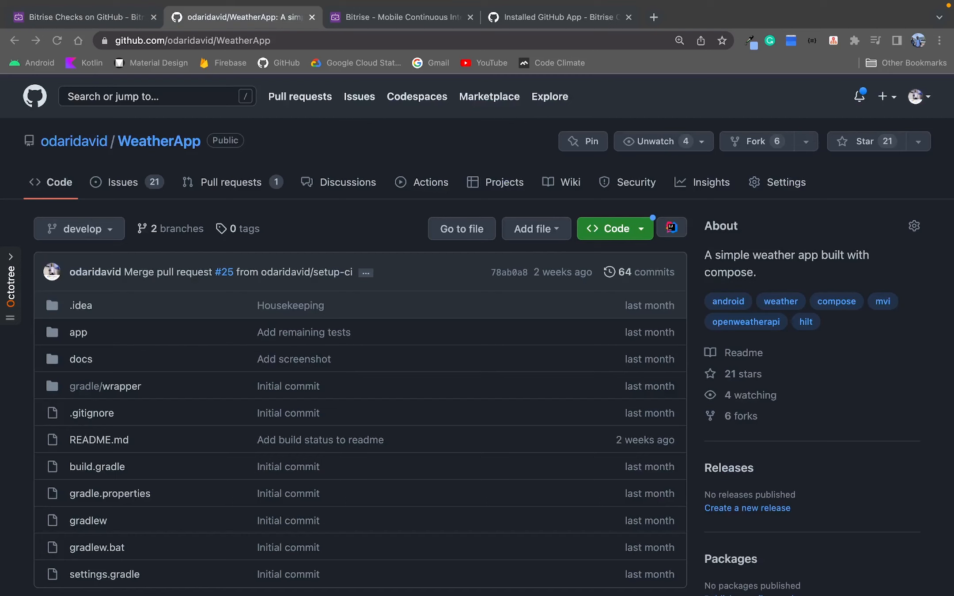
Create a new LICENSE file in the WeatherApp repository from the Apache License 2.0 template.
{"action": "left_click", "coordinate": [531, 232]}
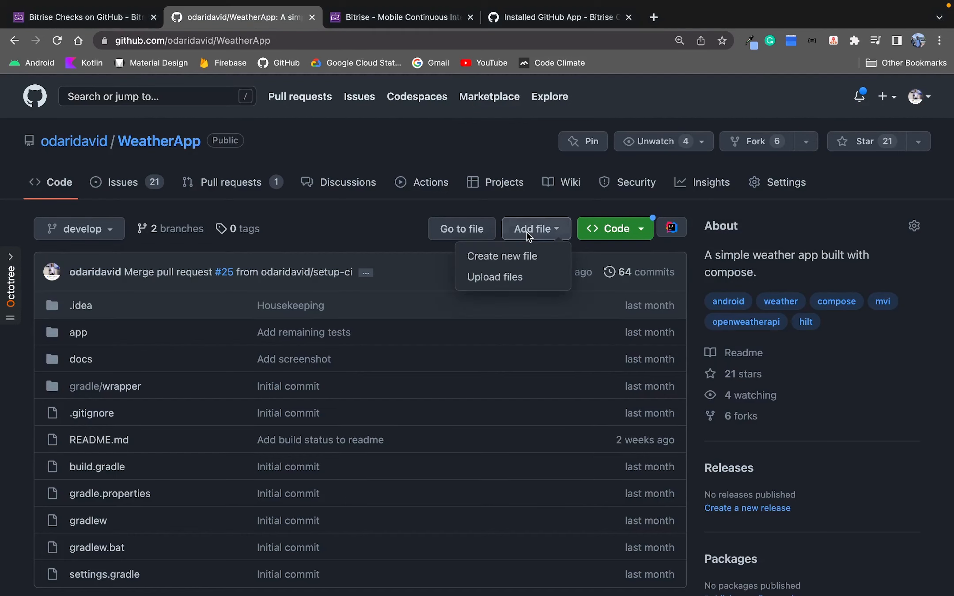
{"action": "left_click", "coordinate": [529, 257]}
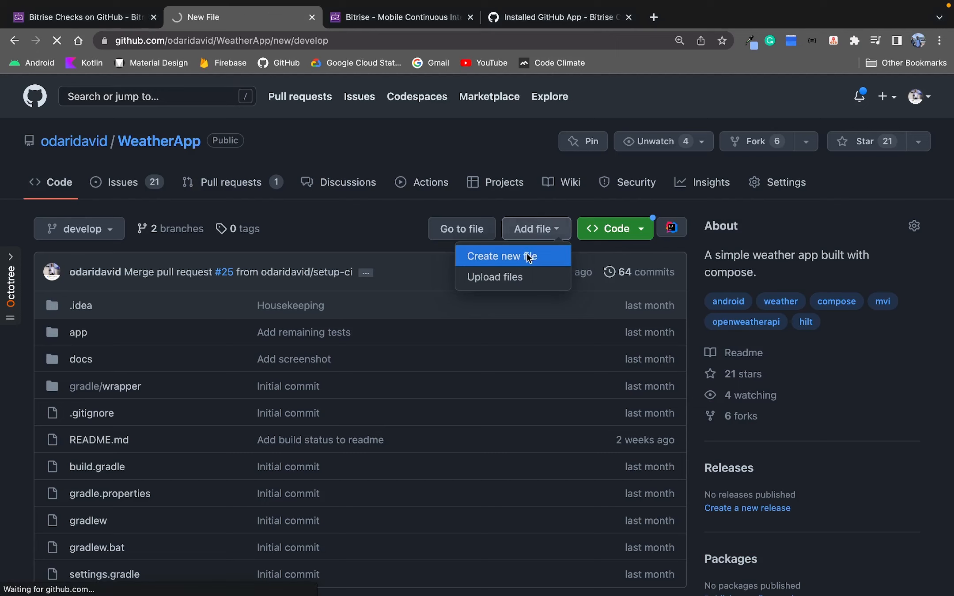
{"action": "type", "text": "LICENSE"}
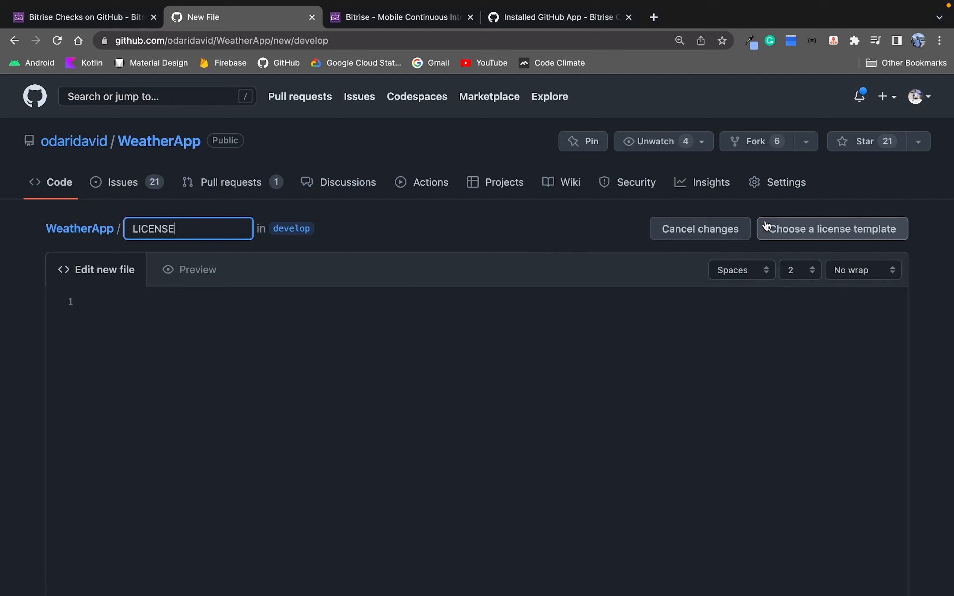
{"action": "left_click", "coordinate": [766, 227]}
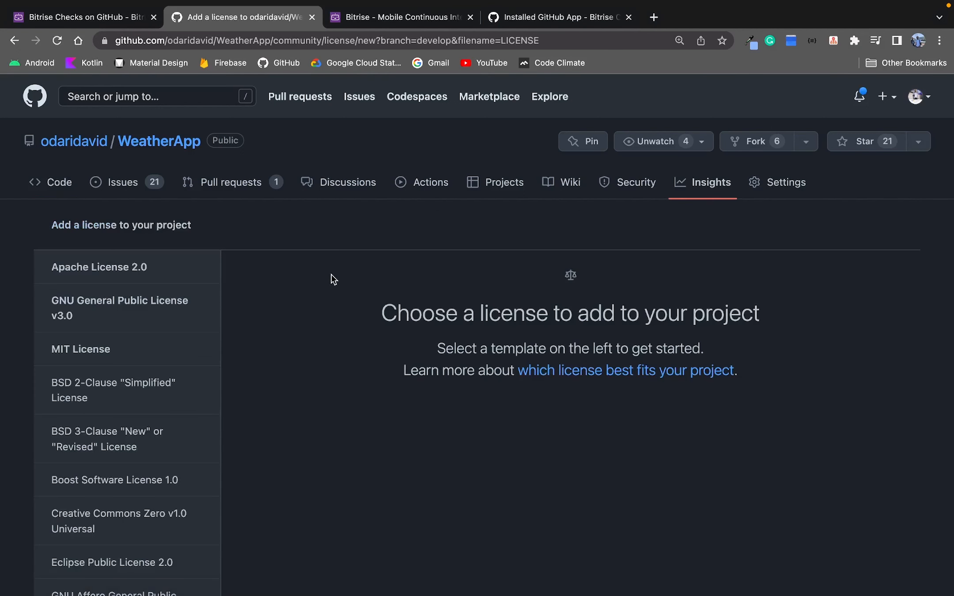
{"action": "left_click", "coordinate": [143, 276]}
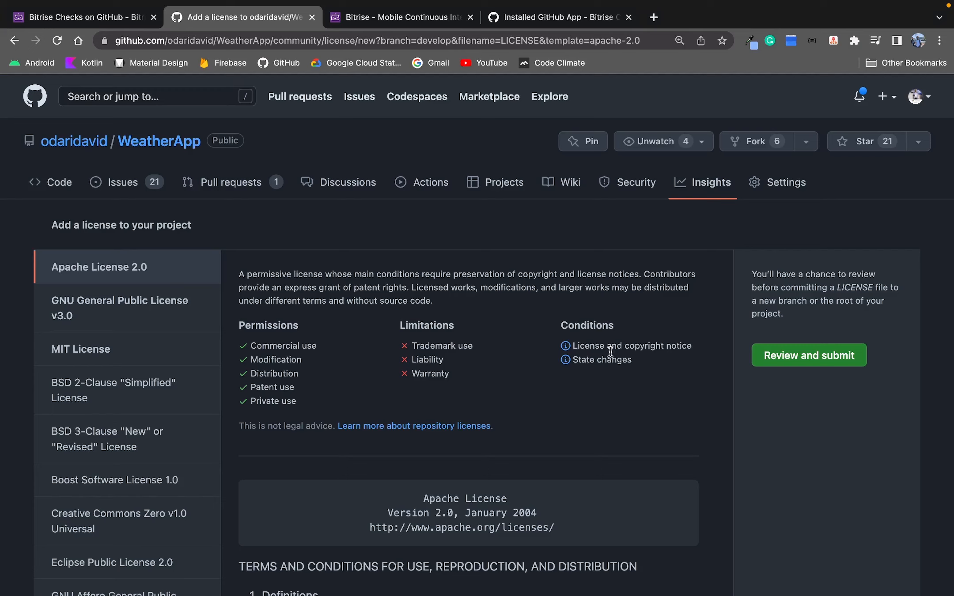
{"action": "left_click", "coordinate": [780, 361]}
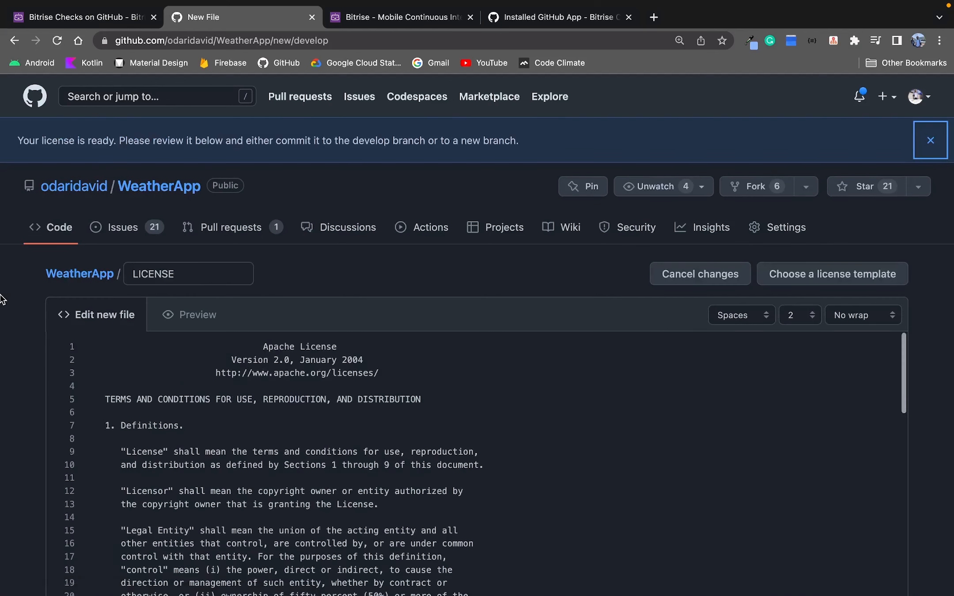
Commit the LICENSE file to a new branch named add-license with the message Create LICENSE.
{"action": "scroll", "coordinate": [271, 301], "scroll_direction": "down", "scroll_amount": 15}
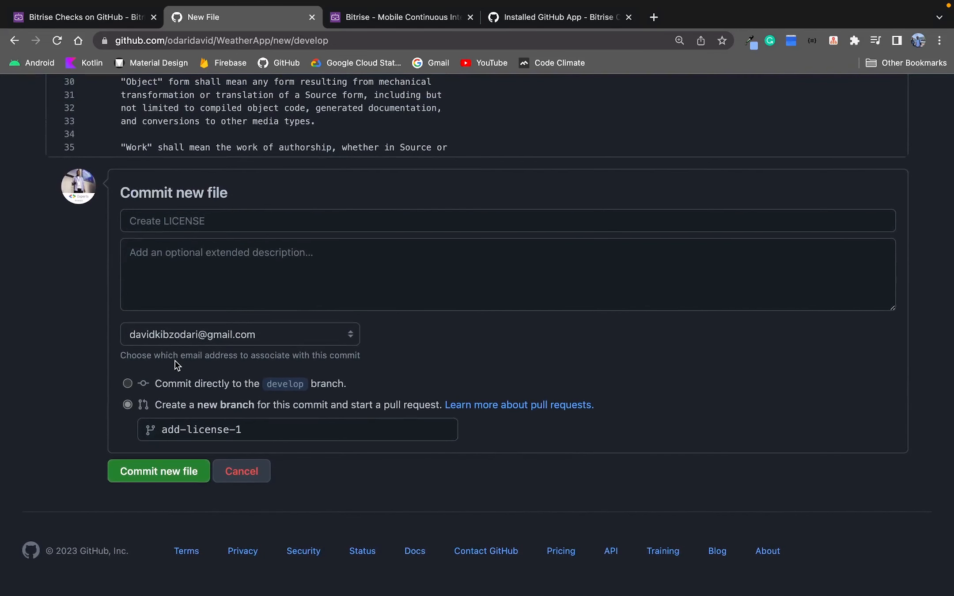
{"action": "left_click", "coordinate": [255, 424]}
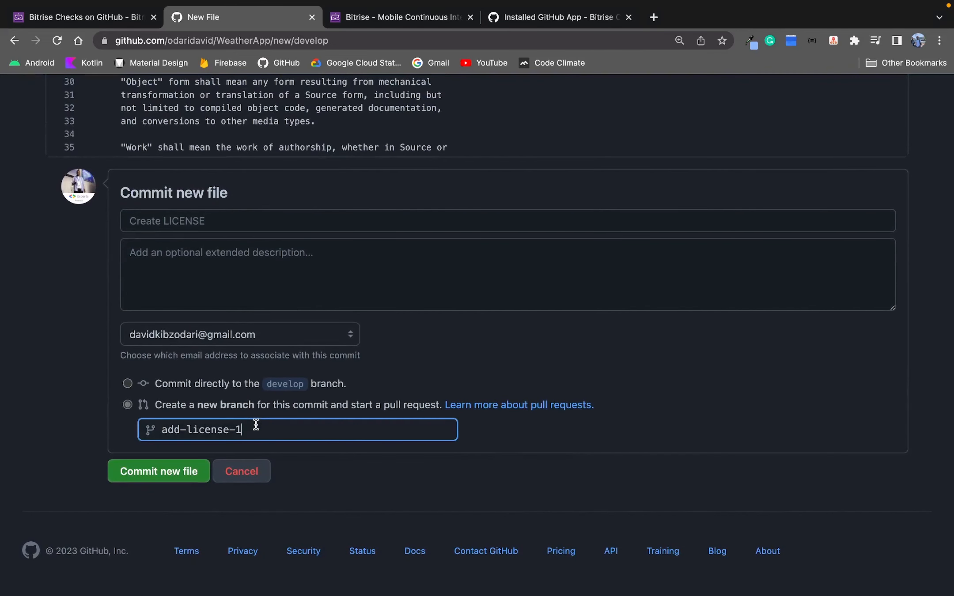
{"action": "key", "text": "BackSpace"}
{"action": "key", "text": "BackSpace"}
{"action": "left_click", "coordinate": [140, 221]}
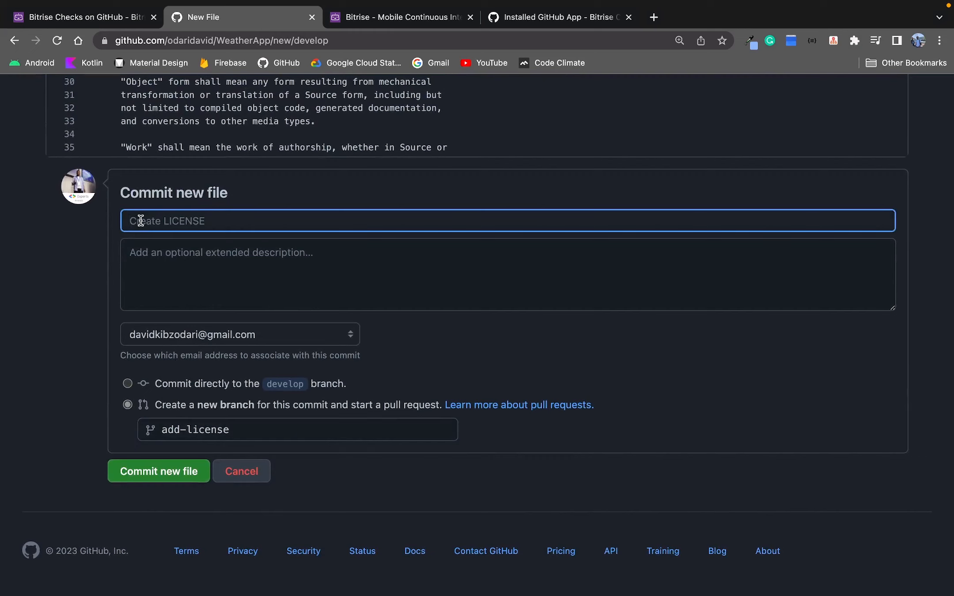
{"action": "type", "text": "Create LICENSE"}
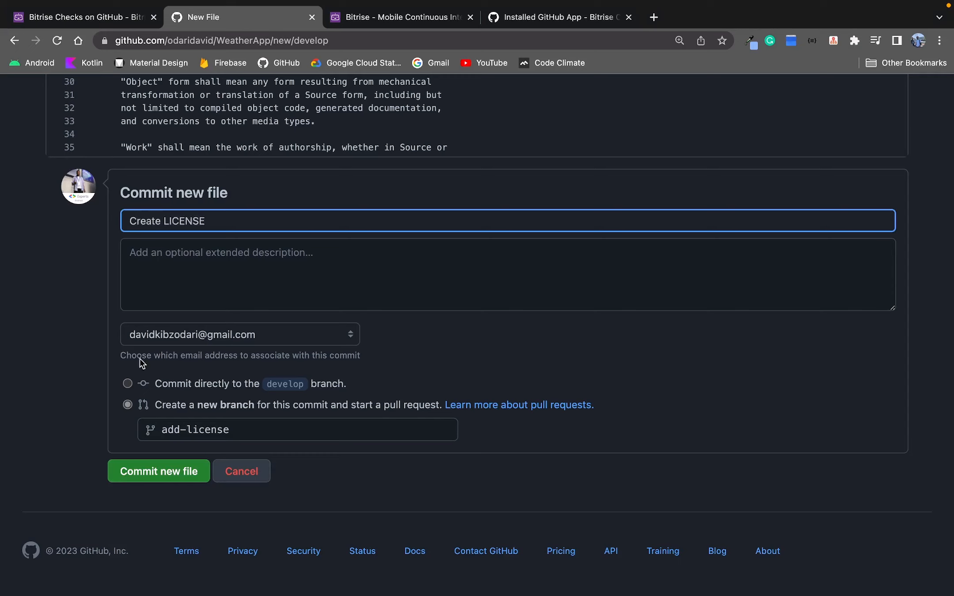
{"action": "left_click", "coordinate": [148, 470]}
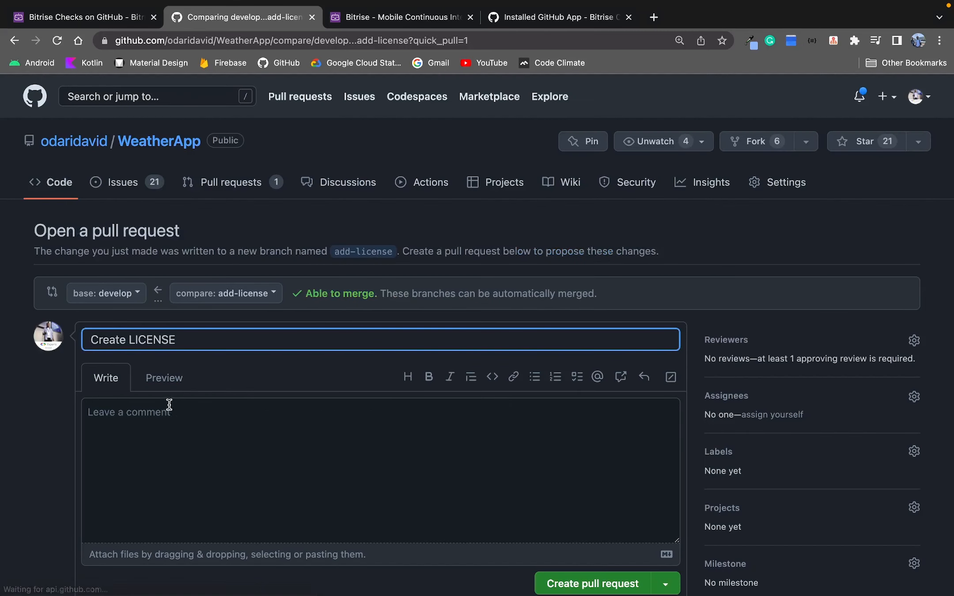
Open a pull request titled Create LICENSE from add-license into develop.
{"action": "scroll", "coordinate": [409, 388], "scroll_direction": "down", "scroll_amount": 3}
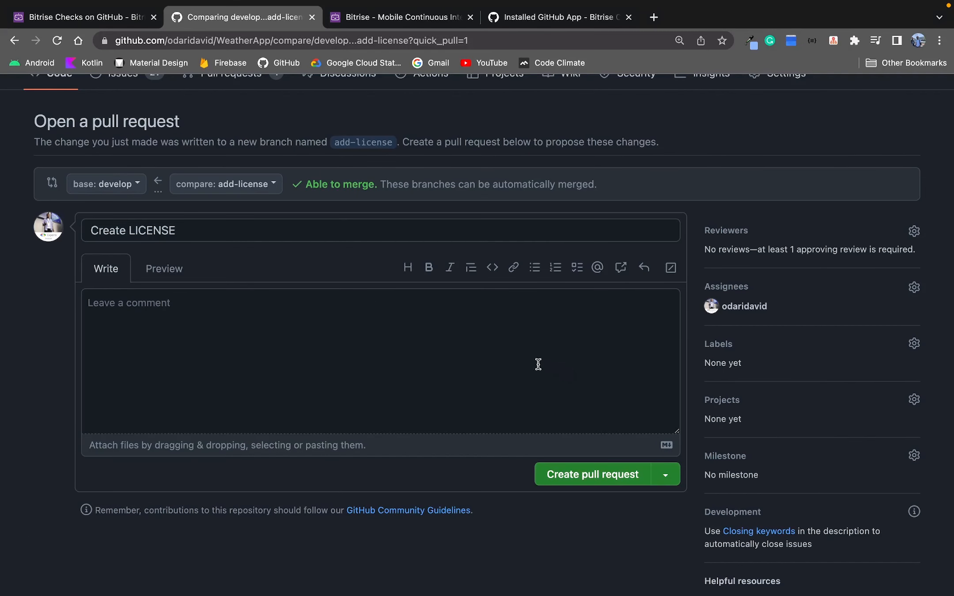
{"action": "left_click", "coordinate": [604, 481]}
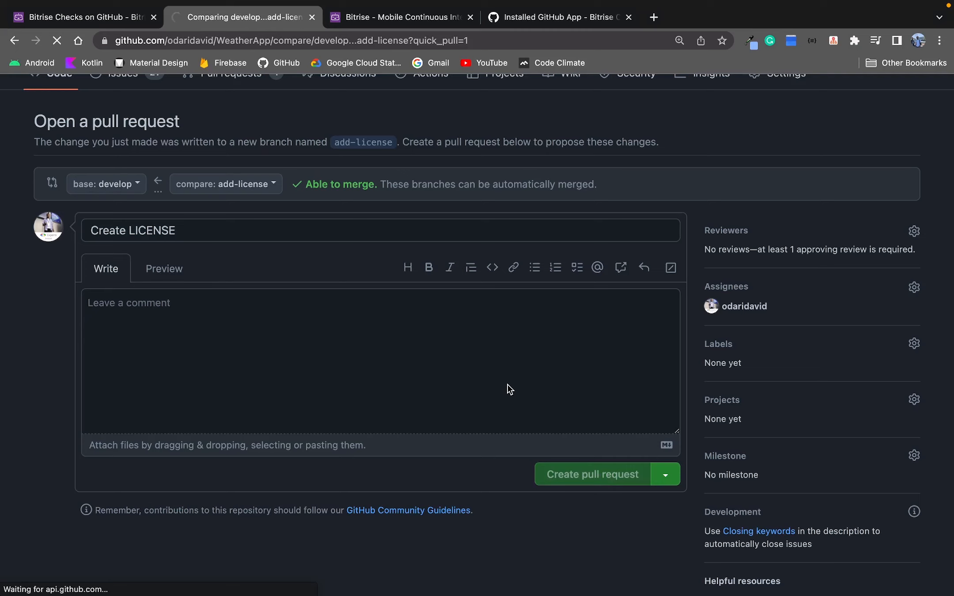
{"action": "scroll", "coordinate": [500, 358], "scroll_direction": "down", "scroll_amount": 3}
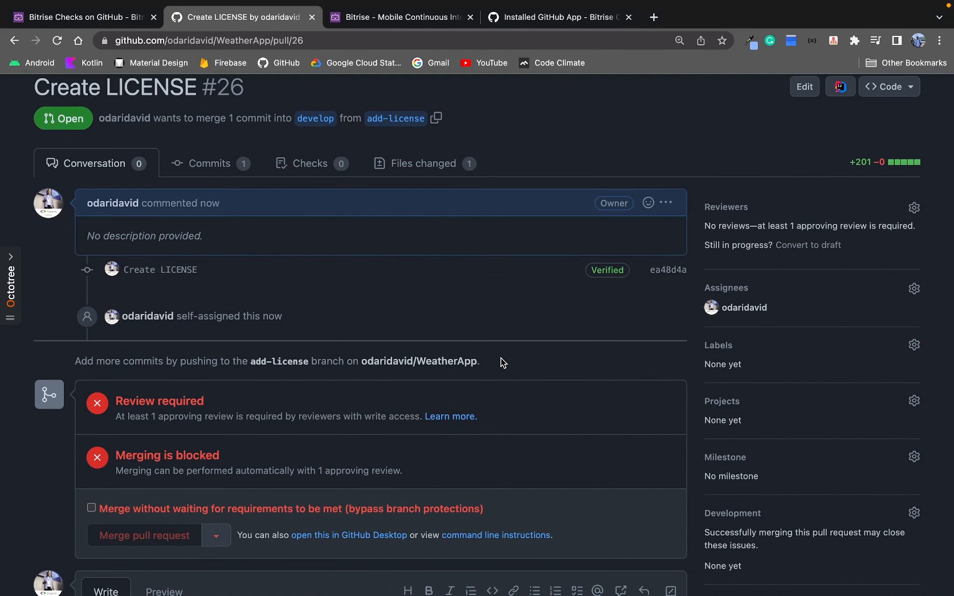
{"action": "scroll", "coordinate": [501, 359], "scroll_direction": "down", "scroll_amount": 2}
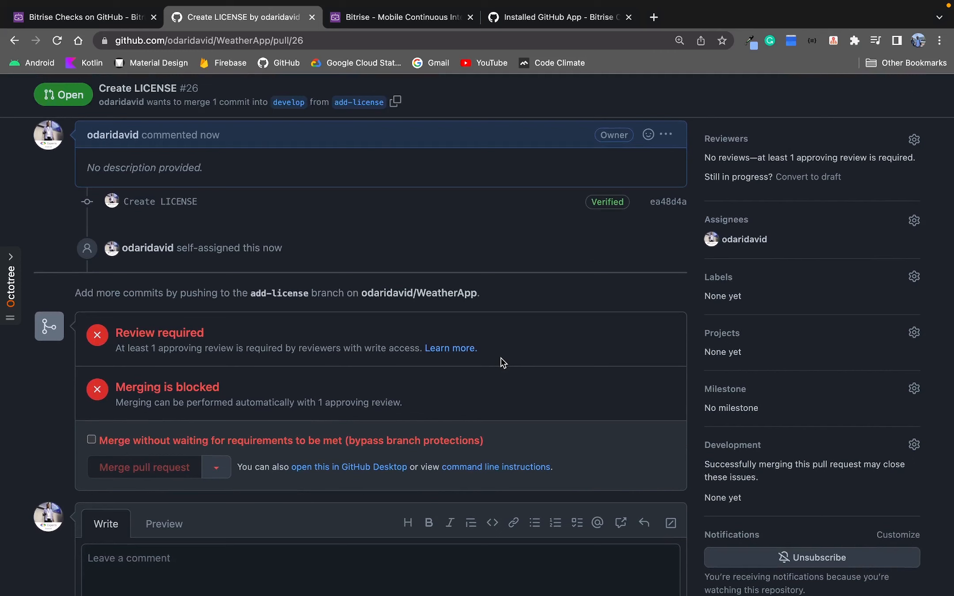
{"action": "scroll", "coordinate": [501, 363], "scroll_direction": "up", "scroll_amount": 2}
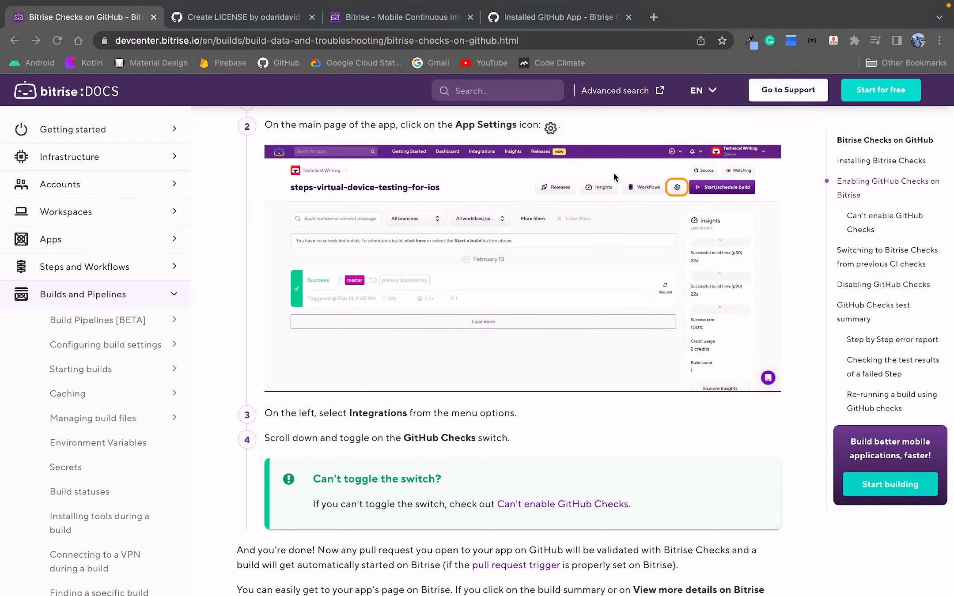
Check the GitHub Checks switch in the Bitrise app's integration settings against the docs steps.
{"action": "scroll", "coordinate": [621, 173], "scroll_direction": "down", "scroll_amount": 3}
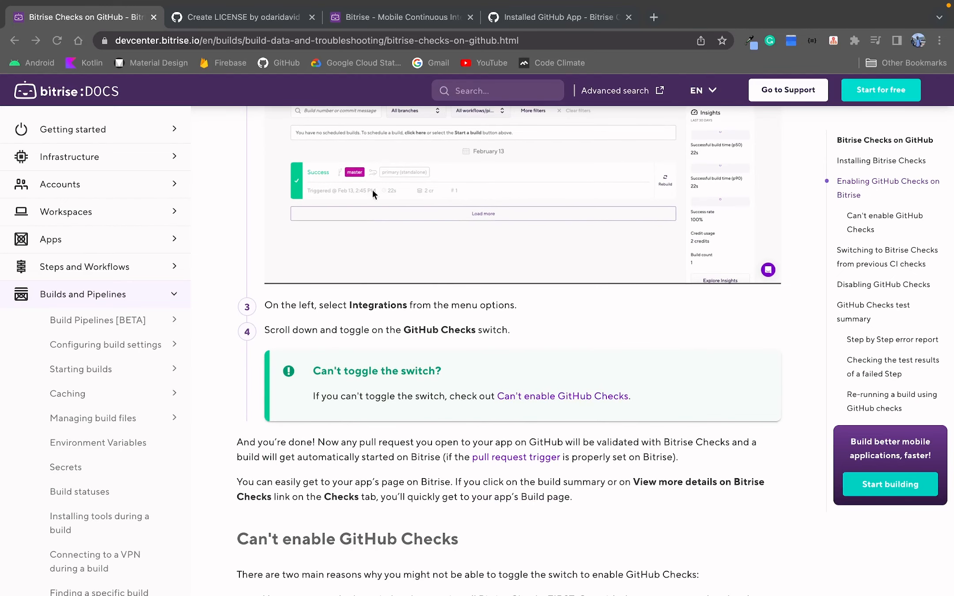
{"action": "left_click", "coordinate": [371, 15]}
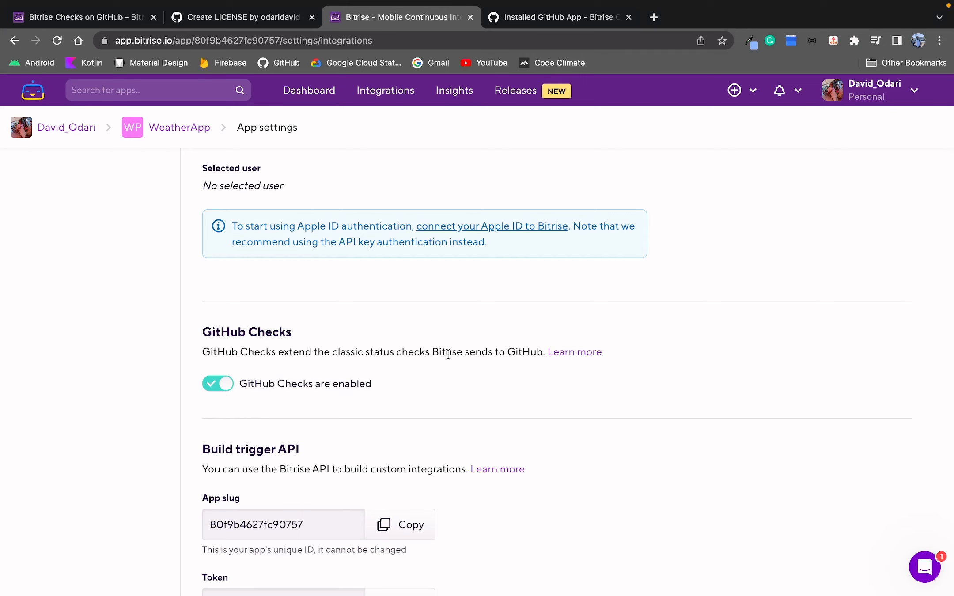
{"action": "scroll", "coordinate": [457, 366], "scroll_direction": "down", "scroll_amount": 2}
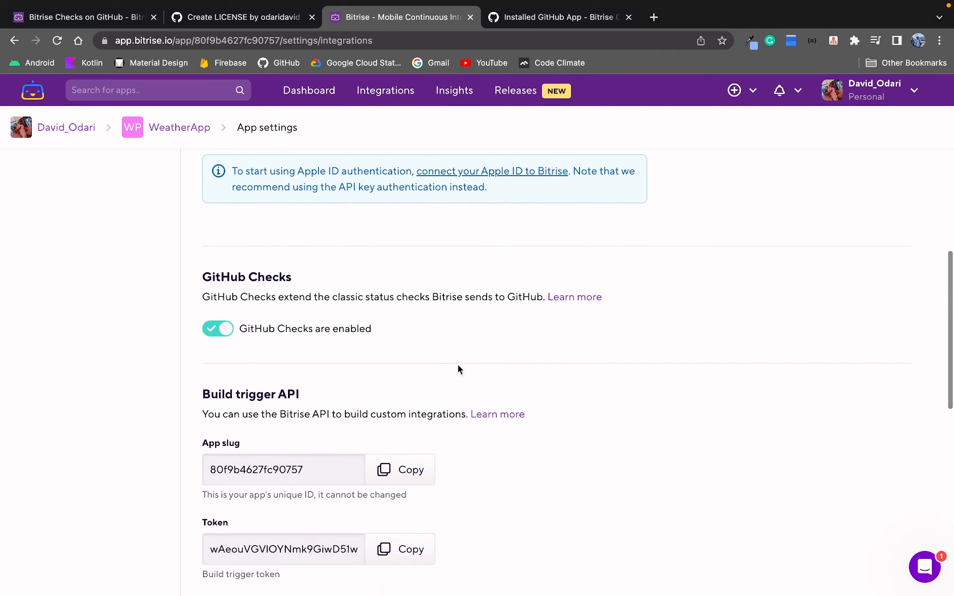
{"action": "scroll", "coordinate": [457, 365], "scroll_direction": "up", "scroll_amount": 3}
{"action": "scroll", "coordinate": [456, 363], "scroll_direction": "up", "scroll_amount": 3}
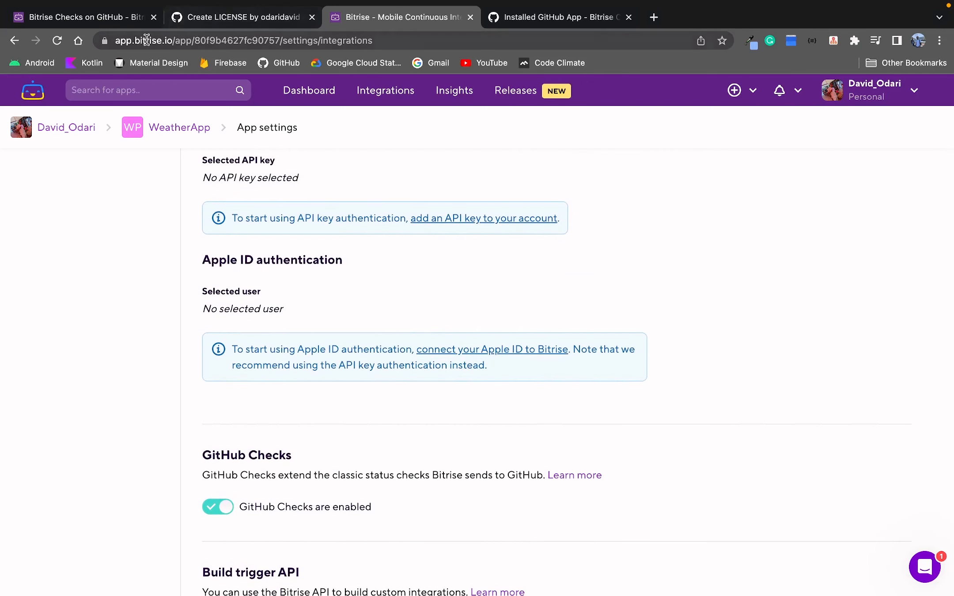
{"action": "left_click", "coordinate": [66, 23]}
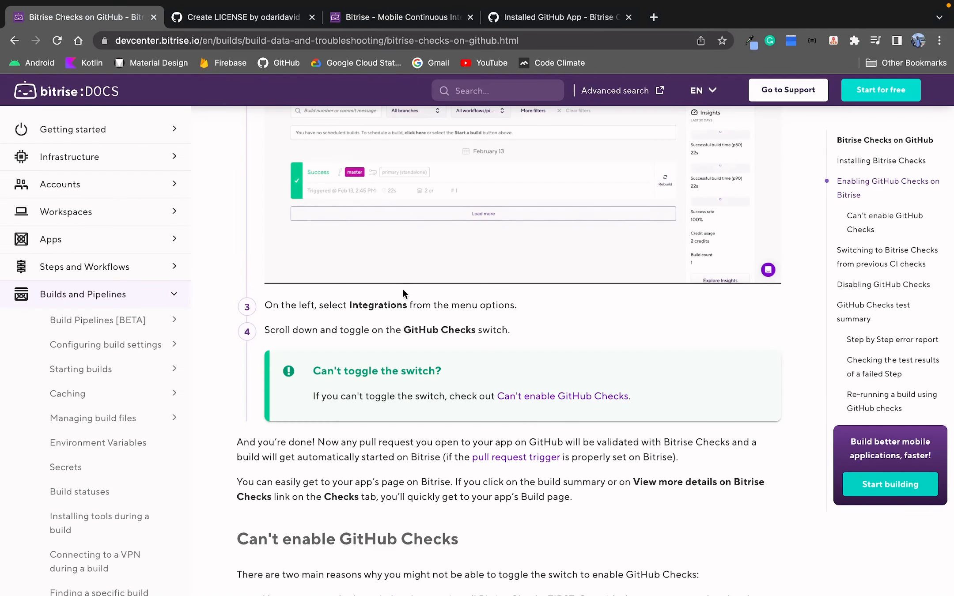
Open the linked docs page on triggering builds with pull requests in a new tab and read it.
{"action": "scroll", "coordinate": [402, 290], "scroll_direction": "down", "scroll_amount": 2}
{"action": "scroll", "coordinate": [403, 291], "scroll_direction": "down", "scroll_amount": 1}
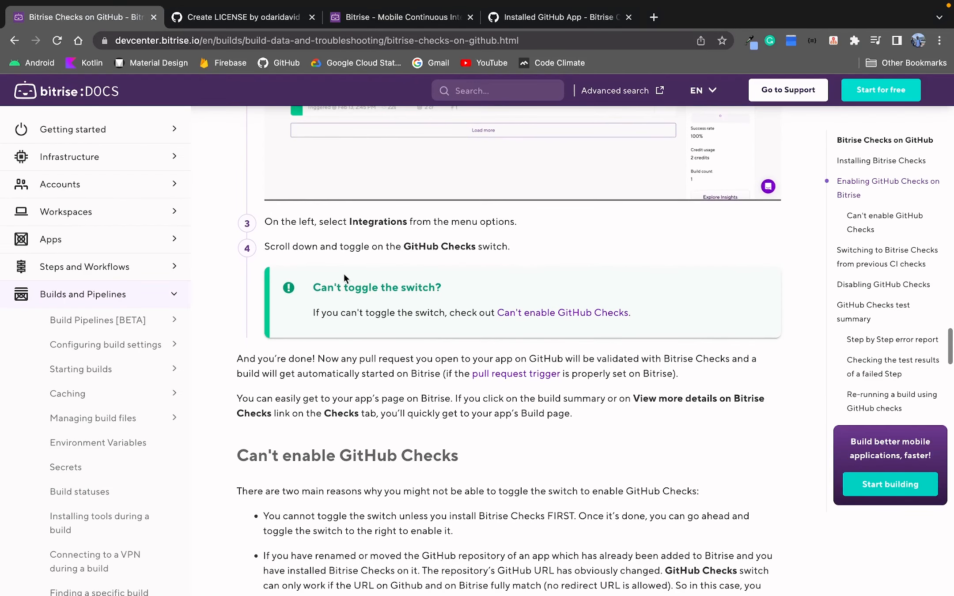
{"action": "right_click", "coordinate": [533, 373]}
{"action": "left_click", "coordinate": [541, 370]}
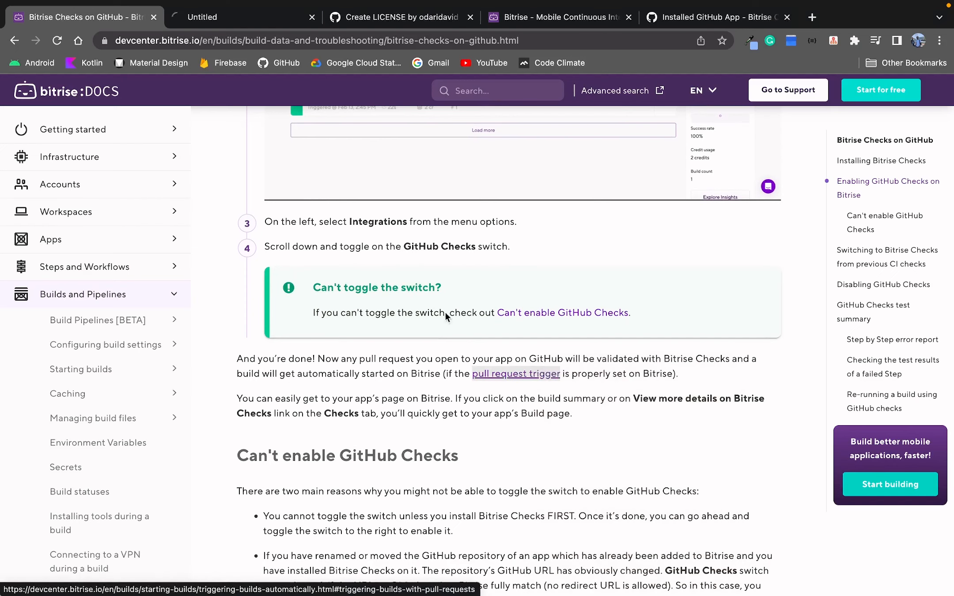
{"action": "left_click", "coordinate": [221, 17]}
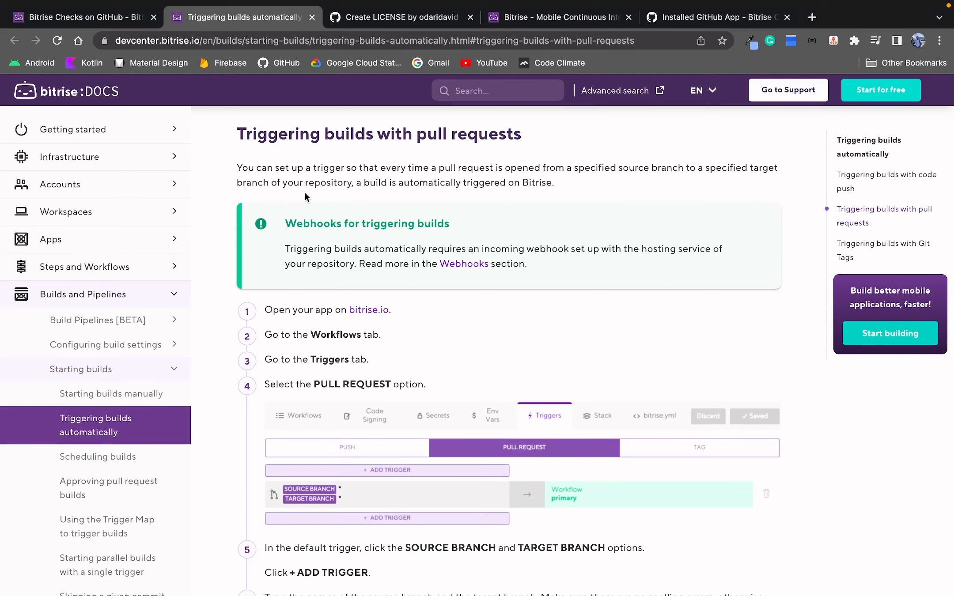
{"action": "scroll", "coordinate": [371, 278], "scroll_direction": "down", "scroll_amount": 5}
{"action": "scroll", "coordinate": [378, 260], "scroll_direction": "down", "scroll_amount": 15}
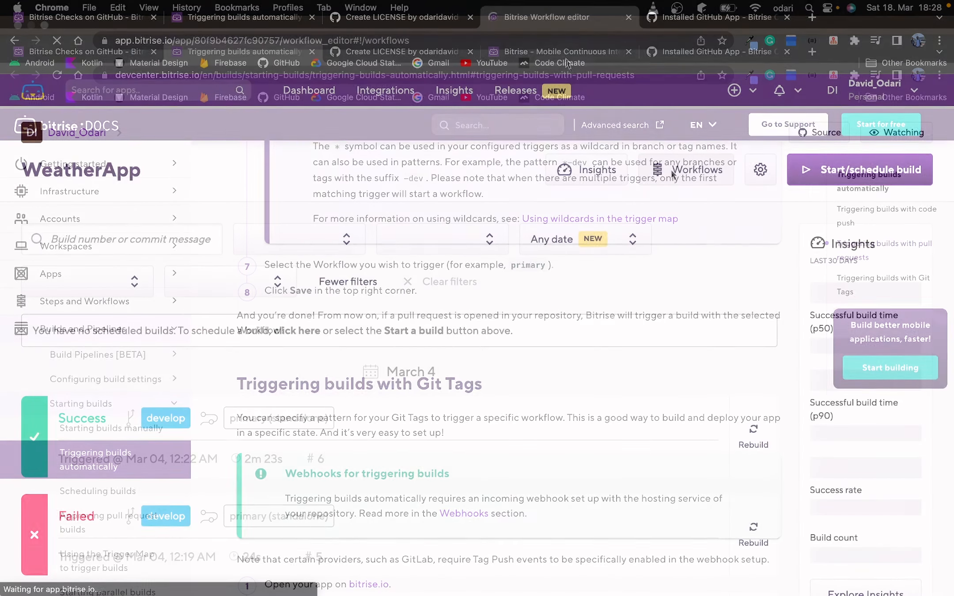
Add a new pull request trigger in the WeatherApp Workflow Editor's triggers and start editing its source branch.
{"action": "left_click", "coordinate": [671, 170]}
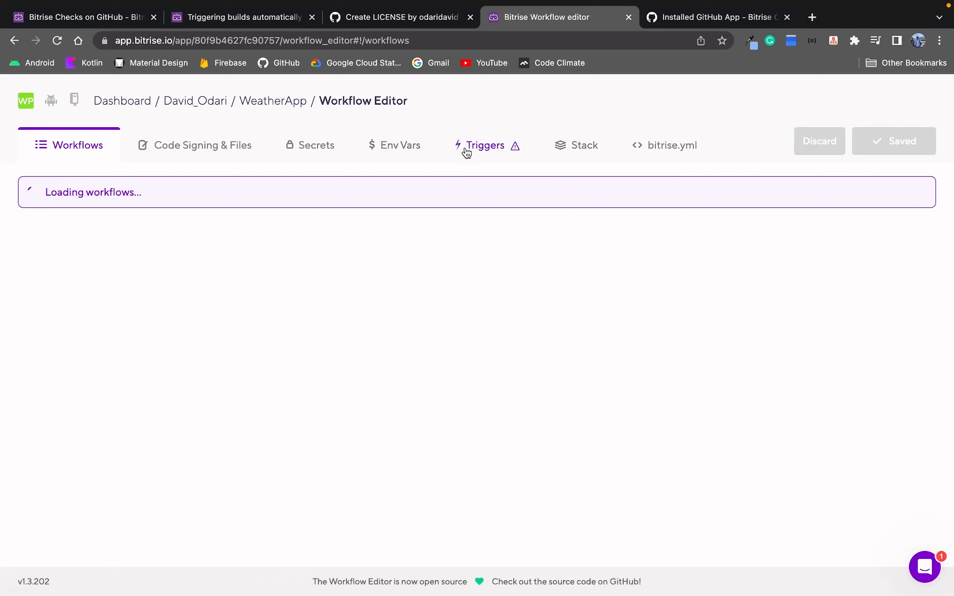
{"action": "left_click", "coordinate": [467, 148]}
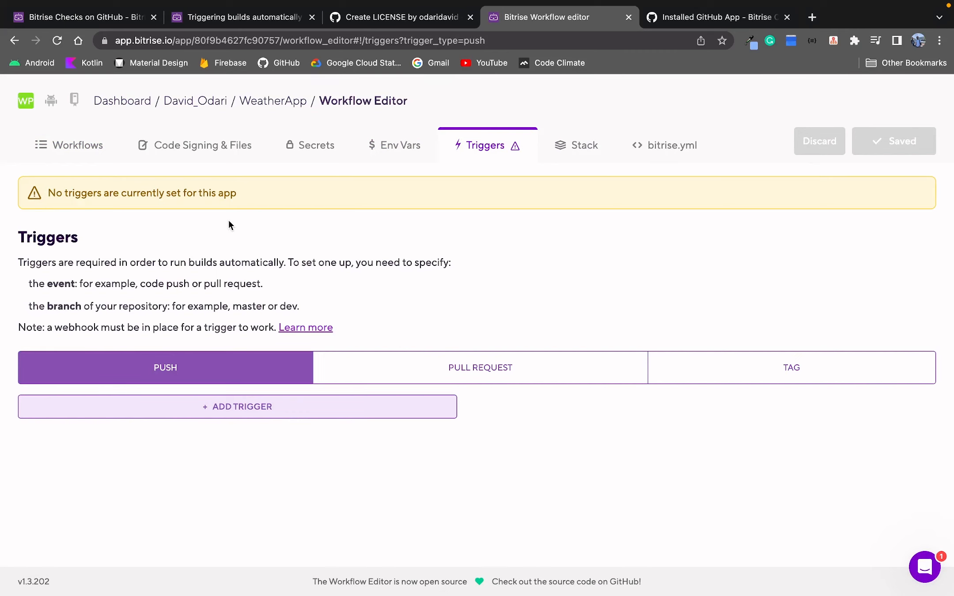
{"action": "left_click", "coordinate": [383, 363]}
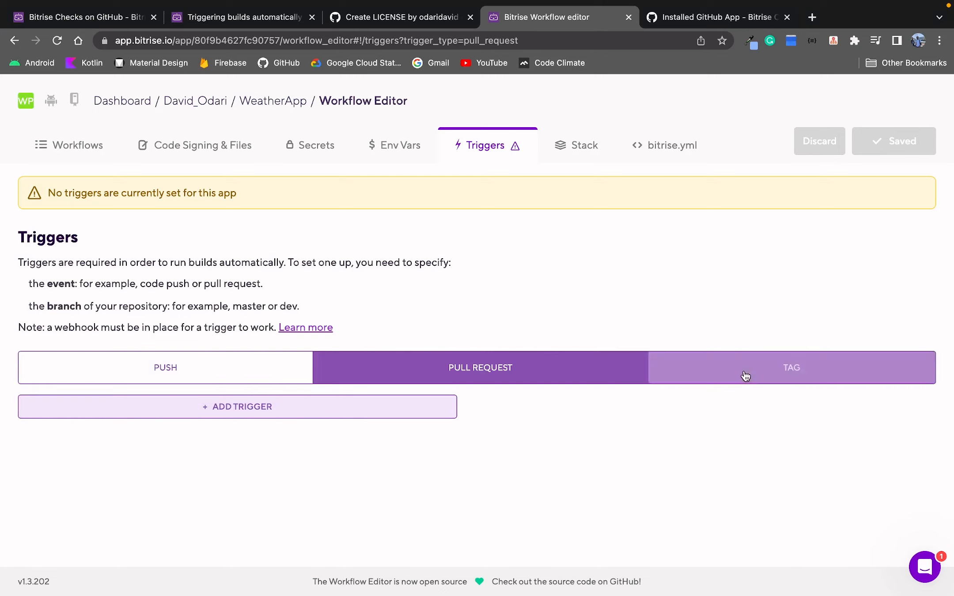
{"action": "left_click", "coordinate": [361, 417]}
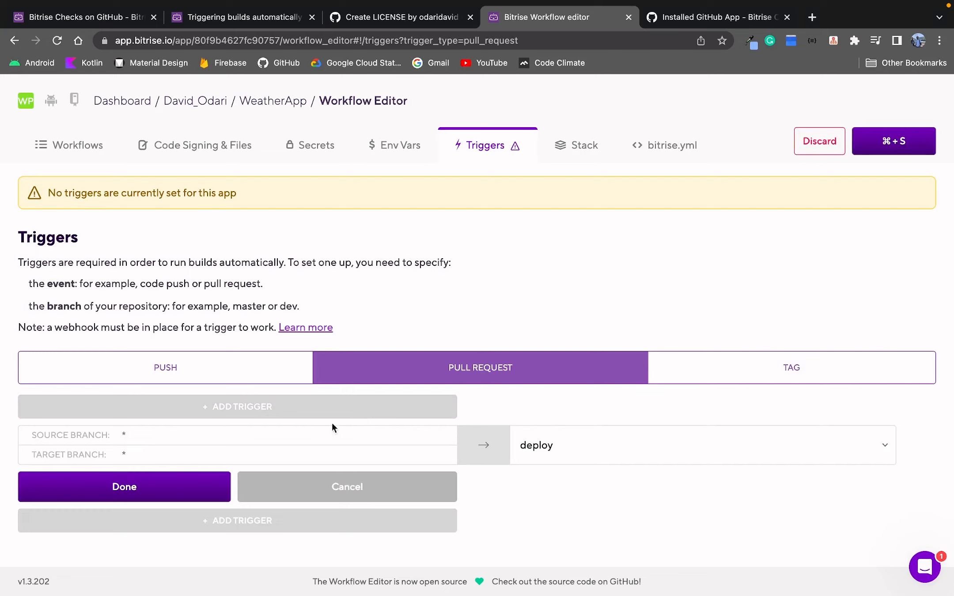
{"action": "left_click", "coordinate": [280, 433]}
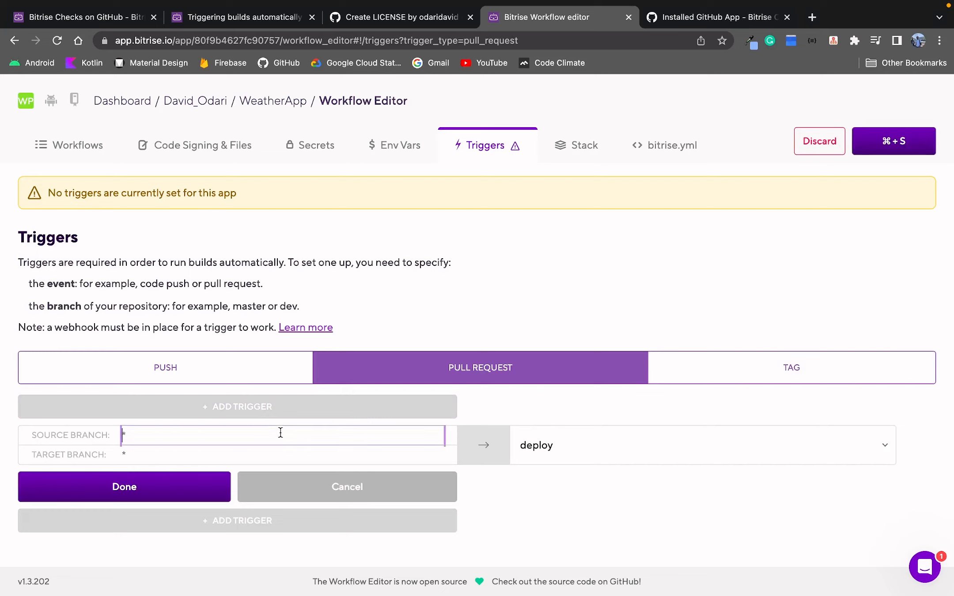
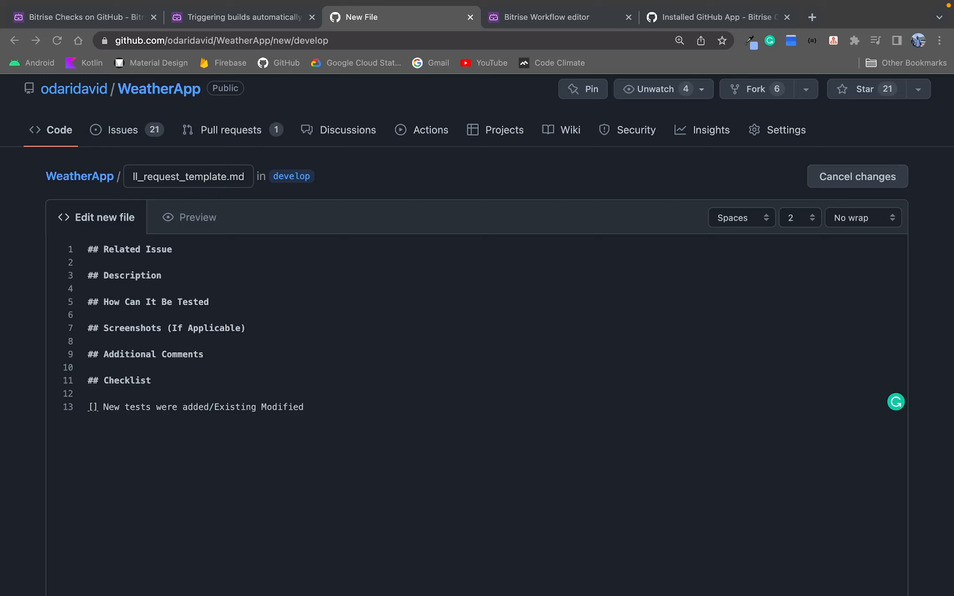
Format the checklist line of the new pull_request_template.md as a task item: - [ ] New tests were added/Existing Modified.
{"action": "left_click", "coordinate": [94, 410]}
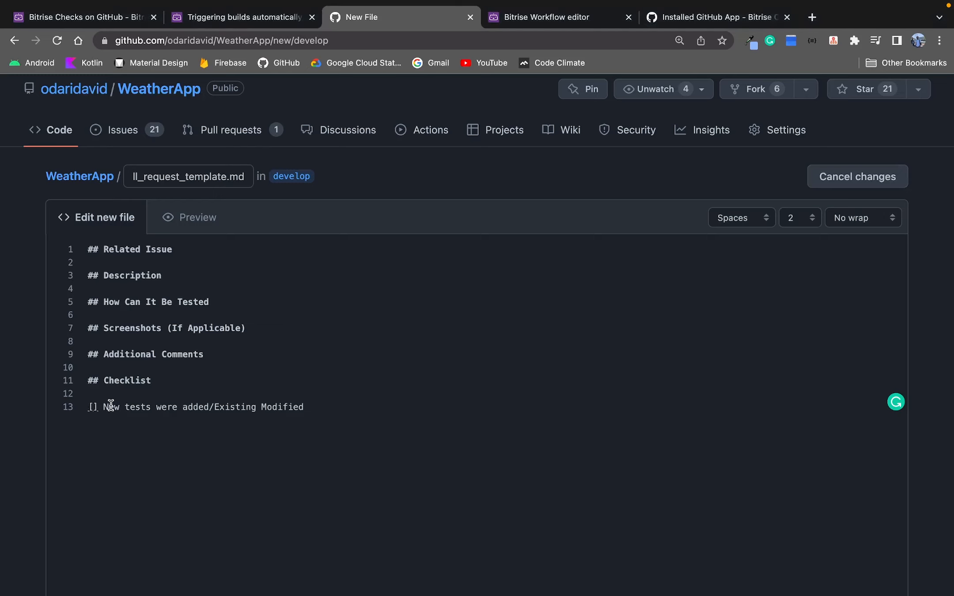
{"action": "key", "text": "BackSpace"}
{"action": "key", "text": "BackSpace"}
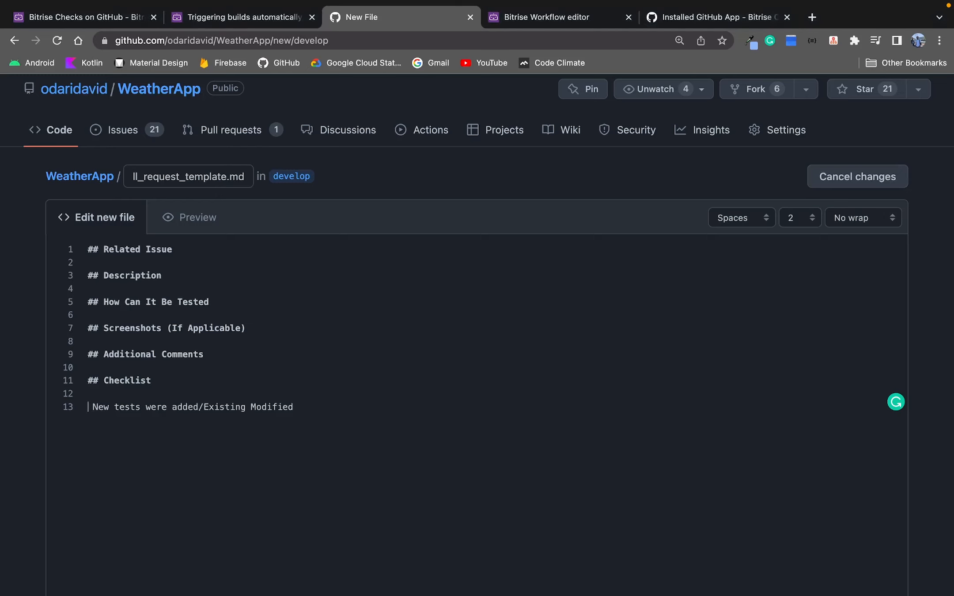
{"action": "type", "text": "[ ]"}
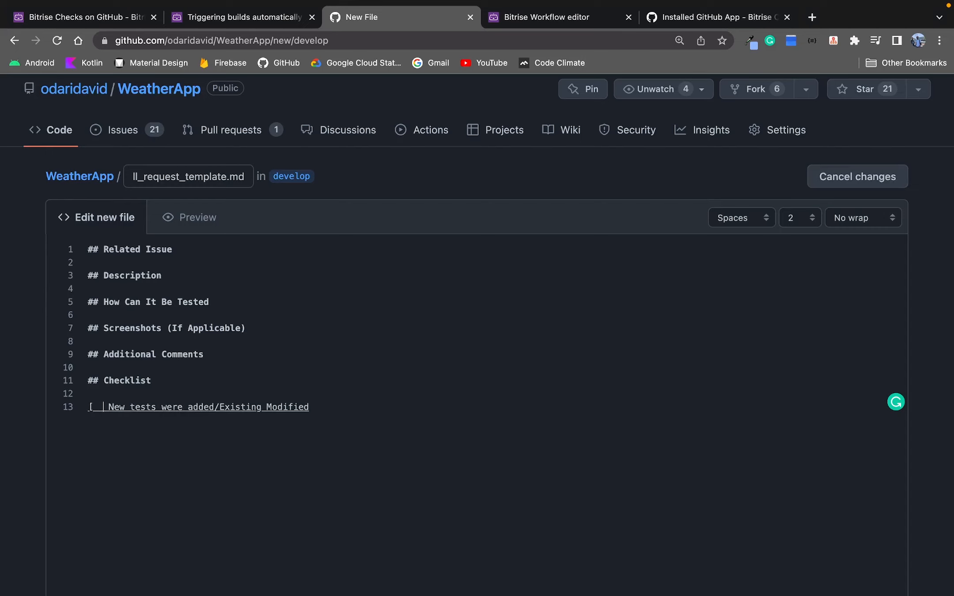
{"action": "key", "text": "BackSpace"}
{"action": "key", "text": "BackSpace"}
{"action": "key", "text": "BackSpace"}
{"action": "key", "text": "Return"}
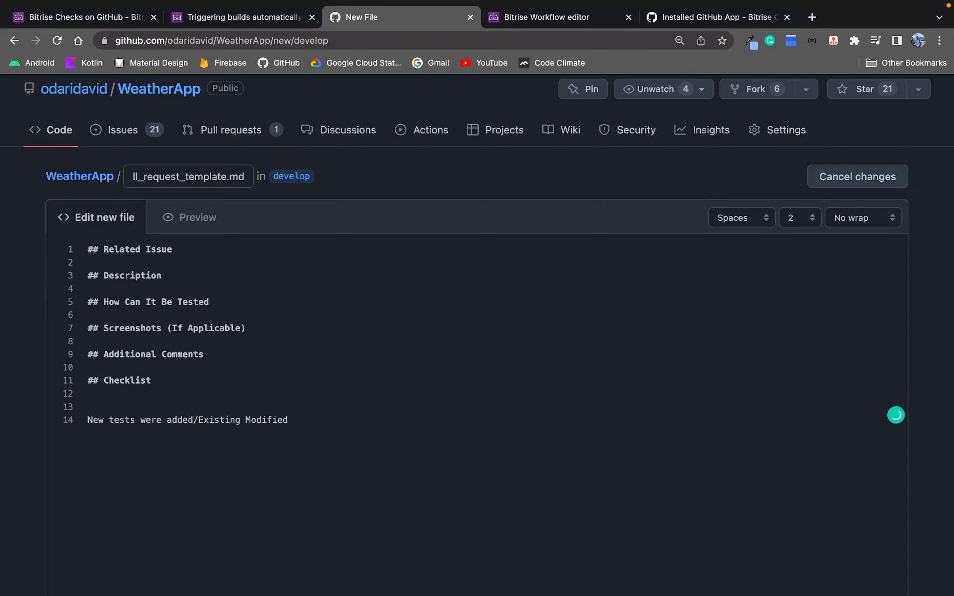
{"action": "type", "text": "[]"}
{"action": "left_click", "coordinate": [190, 217]}
{"action": "left_click", "coordinate": [88, 153]}
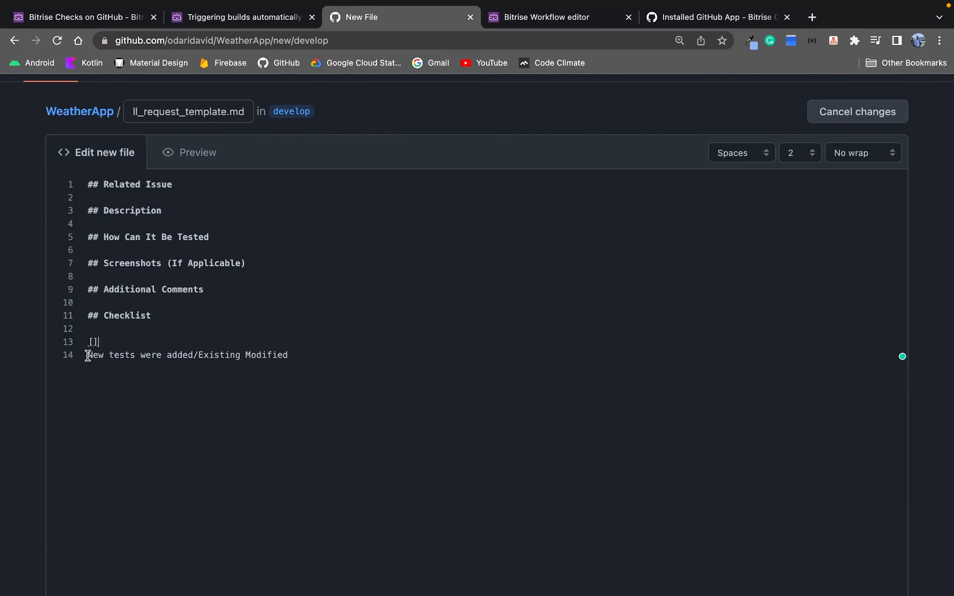
{"action": "left_click", "coordinate": [88, 356]}
{"action": "key", "text": "BackSpace"}
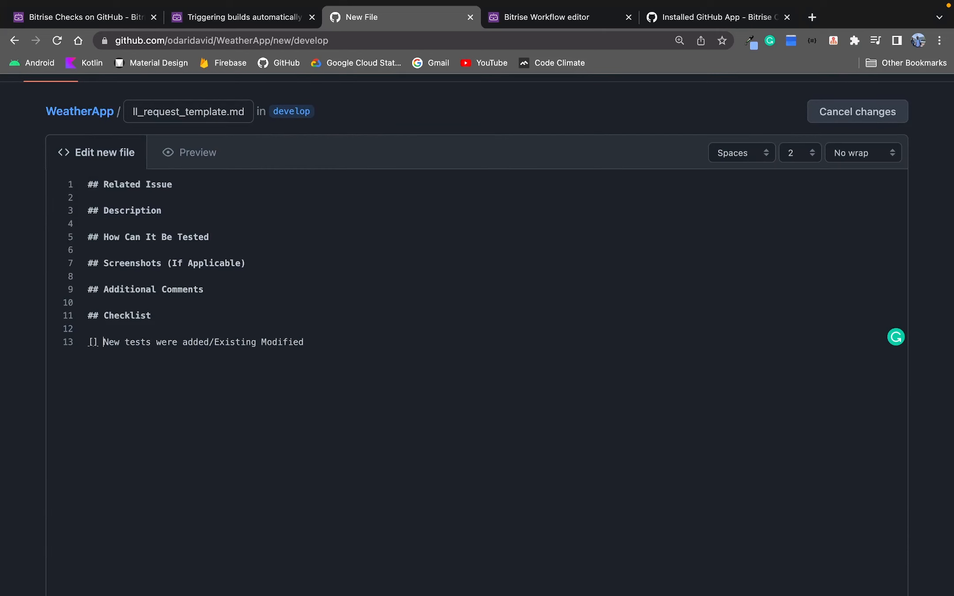
{"action": "scroll", "coordinate": [477, 335], "scroll_direction": "up", "scroll_amount": 3}
{"action": "left_click", "coordinate": [89, 460]}
{"action": "type", "text": "-"}
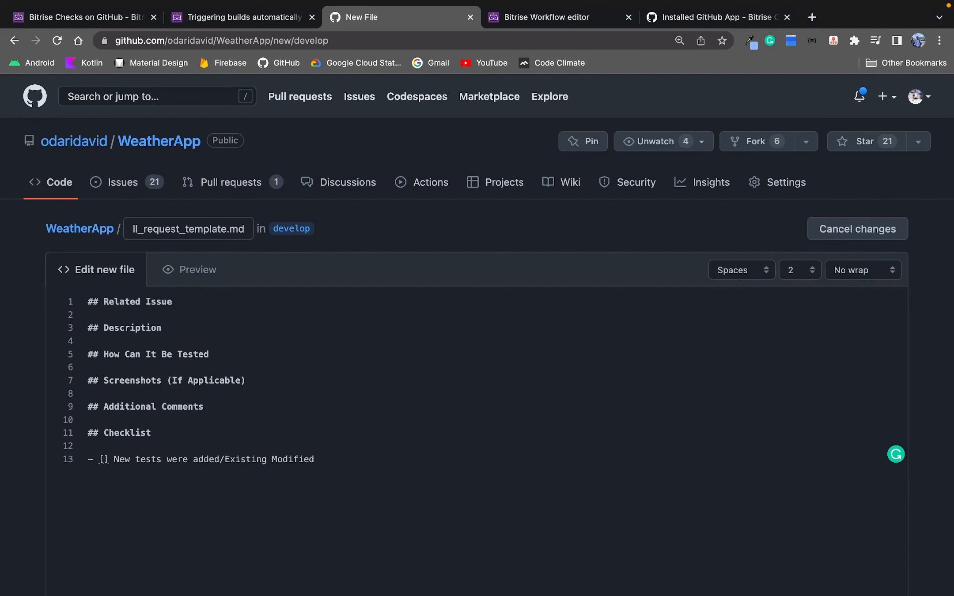
{"action": "left_click", "coordinate": [181, 271]}
{"action": "scroll", "coordinate": [179, 283], "scroll_direction": "down", "scroll_amount": 1}
{"action": "left_click", "coordinate": [93, 227]}
{"action": "left_click", "coordinate": [106, 416]}
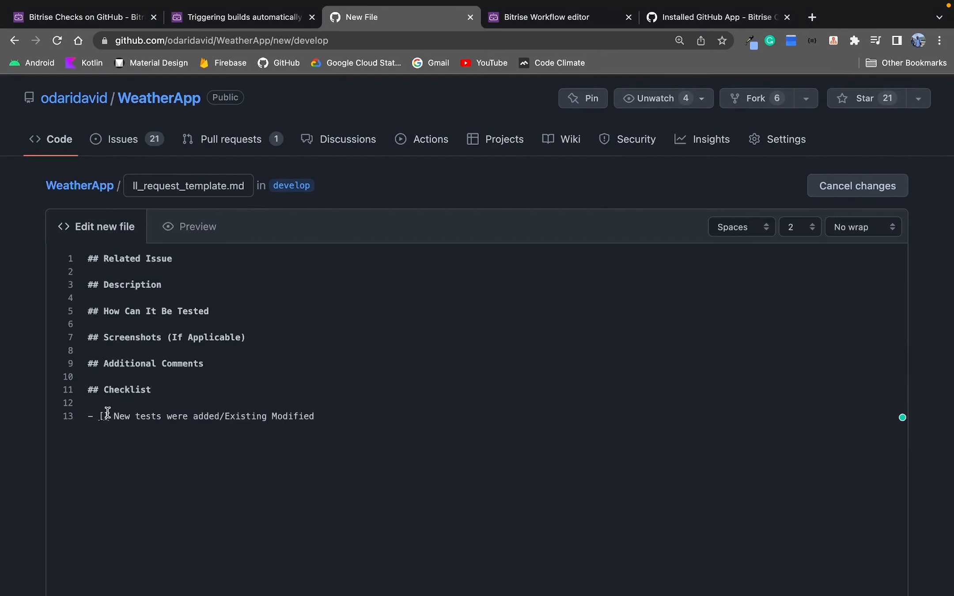
Preview the template, then commit the new file to develop with the message Create PR Template.
{"action": "left_click", "coordinate": [172, 238]}
{"action": "left_click", "coordinate": [94, 227]}
{"action": "scroll", "coordinate": [317, 291], "scroll_direction": "down", "scroll_amount": 10}
{"action": "left_click", "coordinate": [181, 451]}
{"action": "type", "text": "C"}
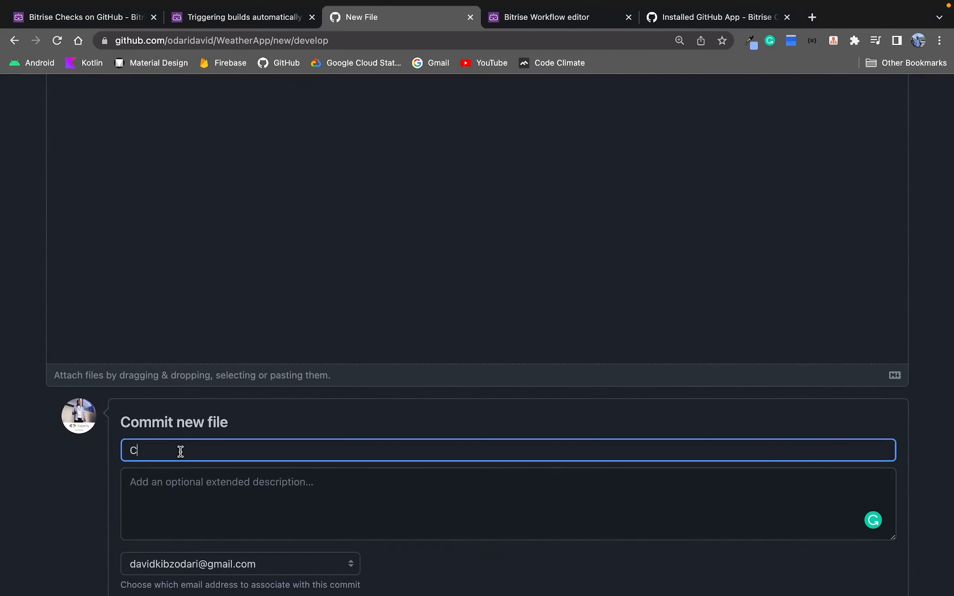
{"action": "type", "text": "reate PR T"}
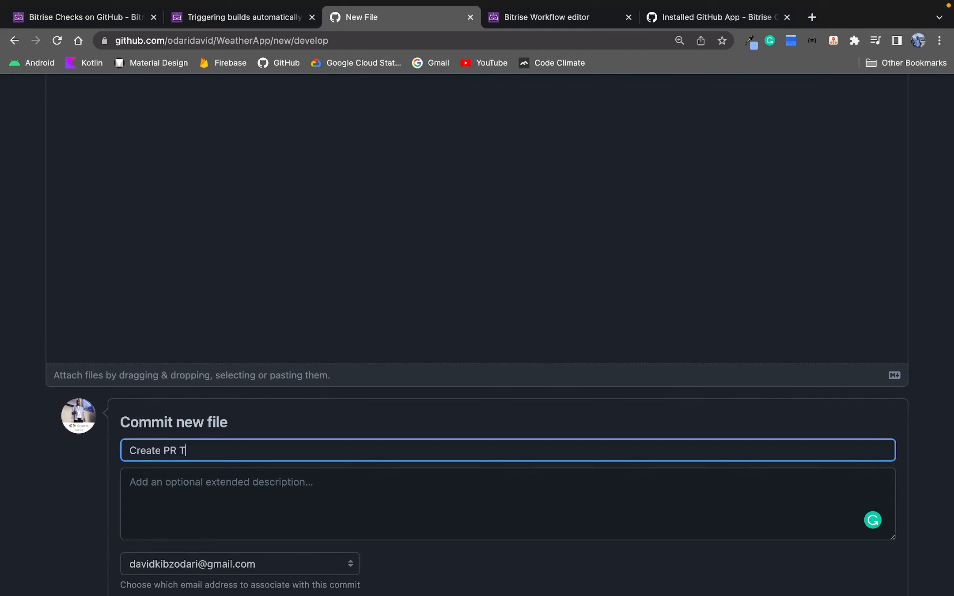
{"action": "type", "text": "emplate"}
{"action": "scroll", "coordinate": [228, 435], "scroll_direction": "down", "scroll_amount": 3}
{"action": "left_click", "coordinate": [166, 571]}
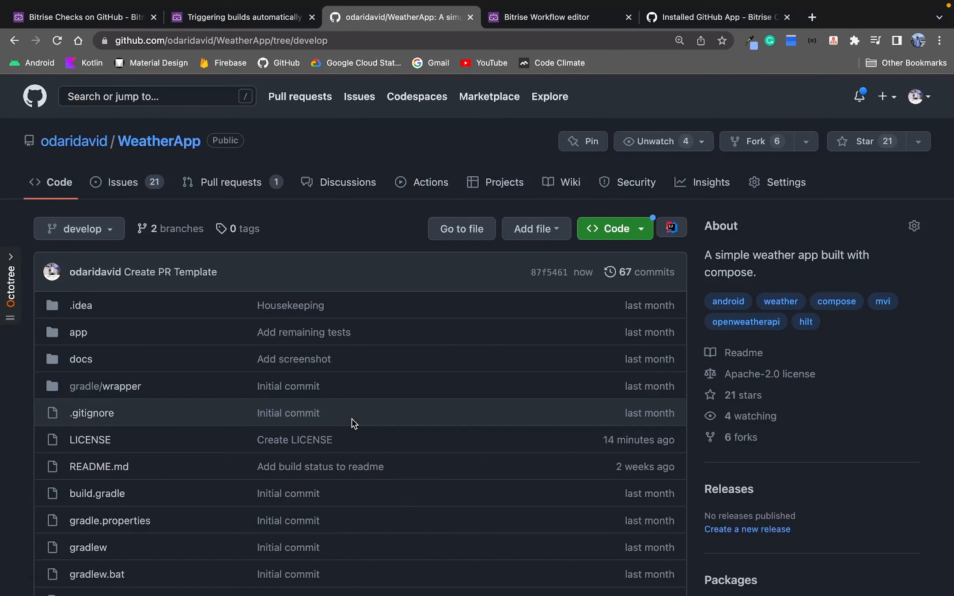
Review the repository's file list and open the Adds time formatting preference pull request to examine it.
{"action": "scroll", "coordinate": [351, 418], "scroll_direction": "down", "scroll_amount": 5}
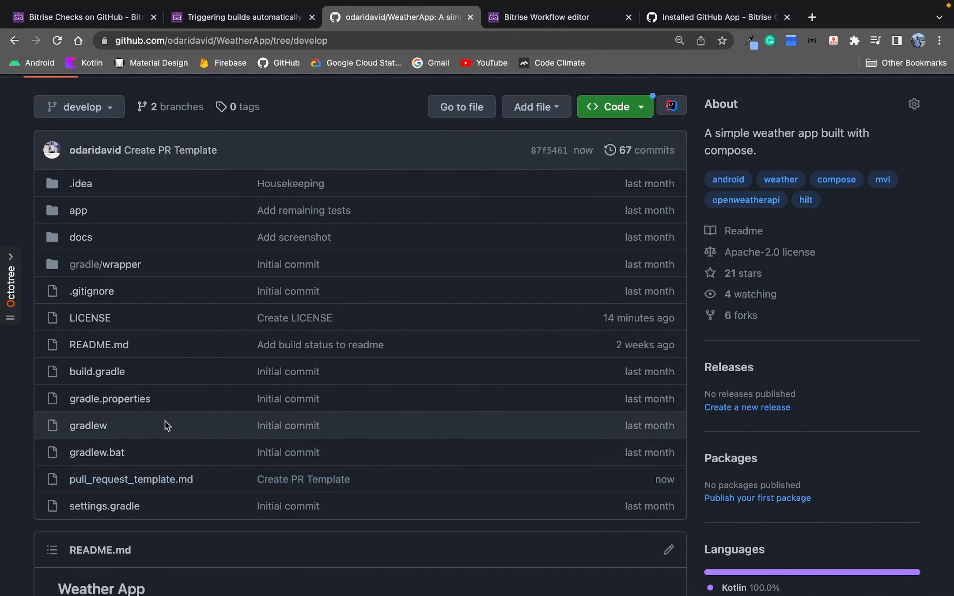
{"action": "scroll", "coordinate": [165, 421], "scroll_direction": "up", "scroll_amount": 4}
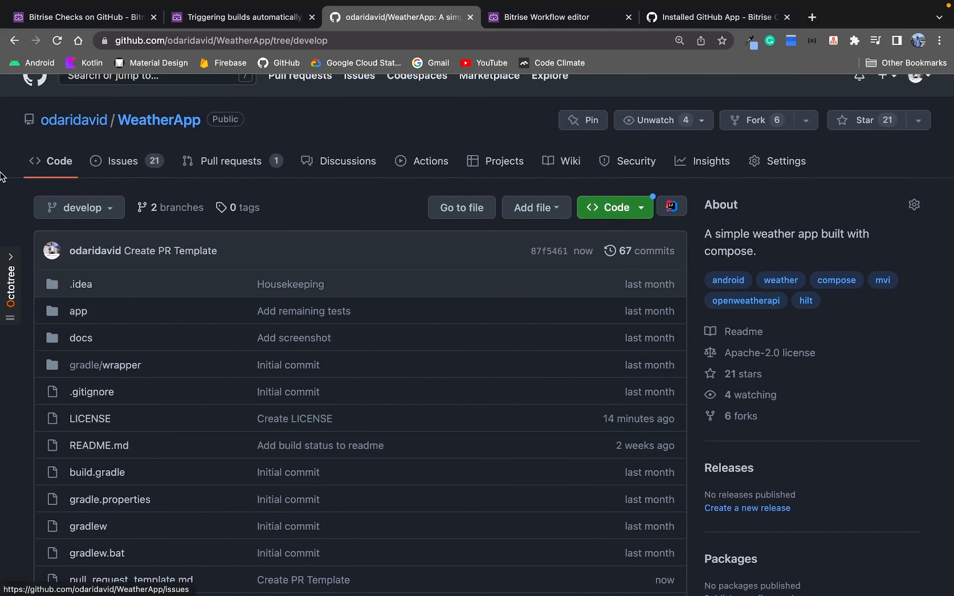
{"action": "left_click", "coordinate": [213, 168]}
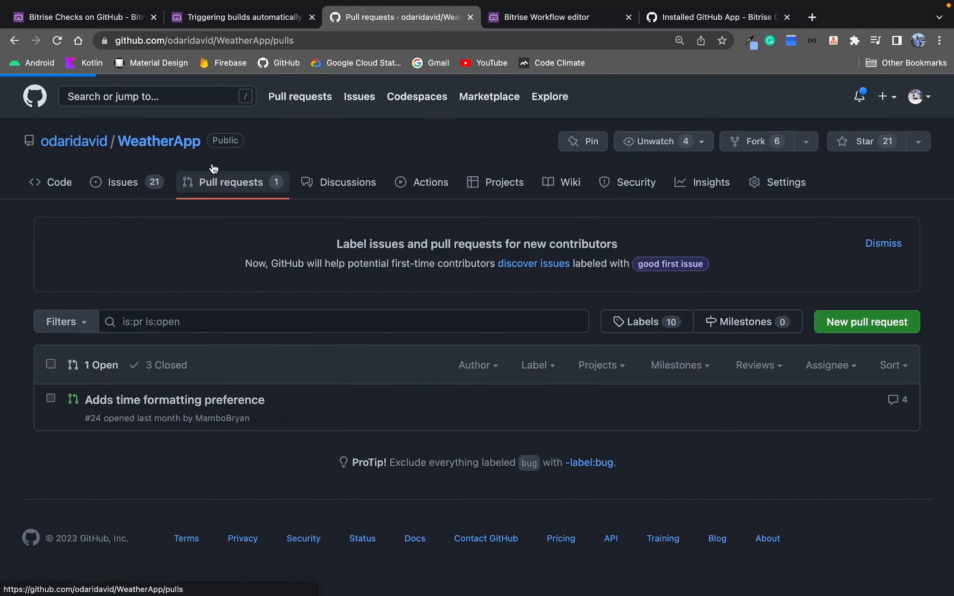
{"action": "left_click", "coordinate": [216, 400]}
{"action": "scroll", "coordinate": [213, 362], "scroll_direction": "down", "scroll_amount": 5}
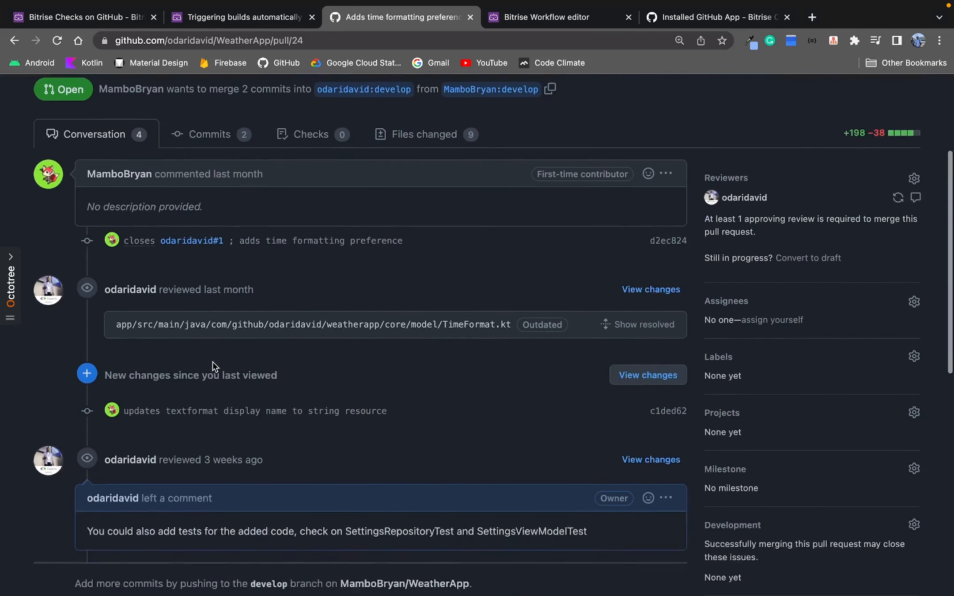
{"action": "scroll", "coordinate": [212, 362], "scroll_direction": "down", "scroll_amount": 4}
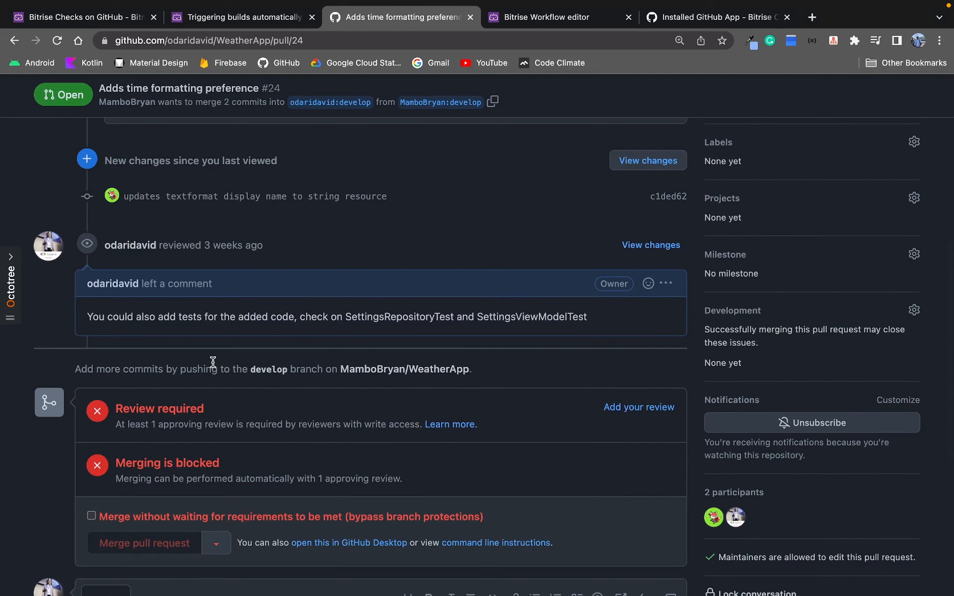
{"action": "scroll", "coordinate": [212, 361], "scroll_direction": "up", "scroll_amount": 10}
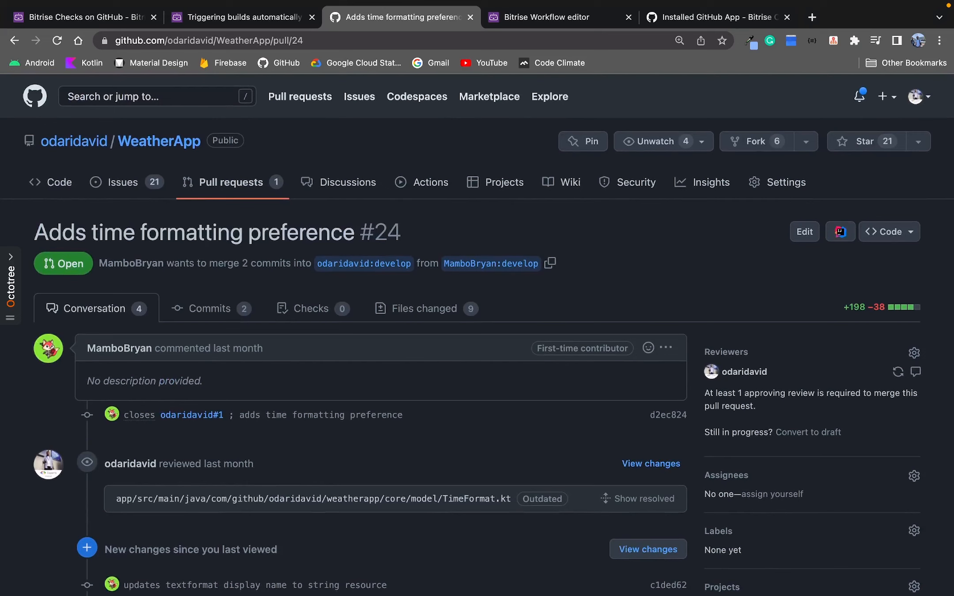
{"action": "left_click", "coordinate": [58, 183]}
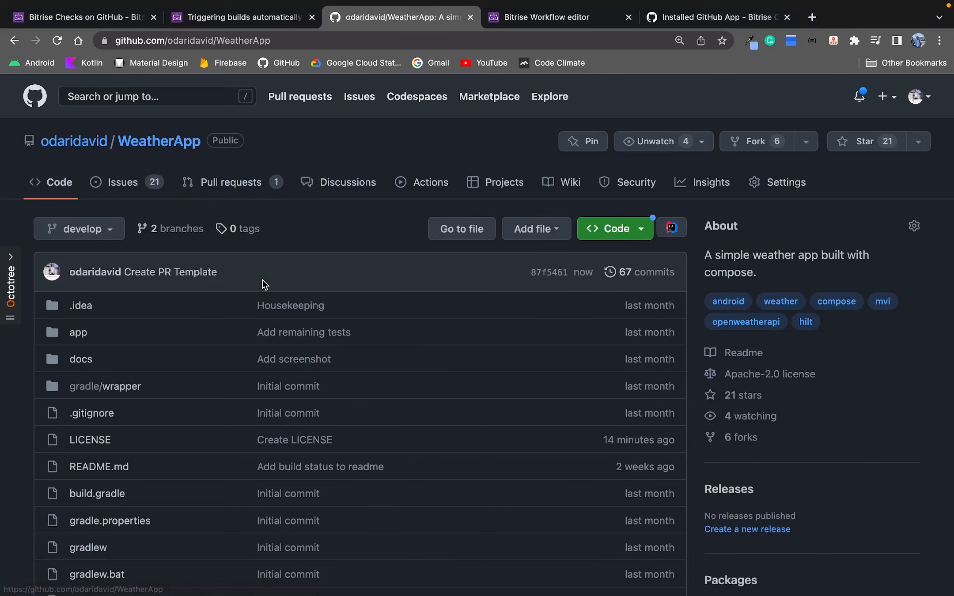
Open README.md for editing and add a # LICENSE heading below the Tooling/Project setup list.
{"action": "scroll", "coordinate": [262, 279], "scroll_direction": "down", "scroll_amount": 2}
{"action": "left_click", "coordinate": [119, 375]}
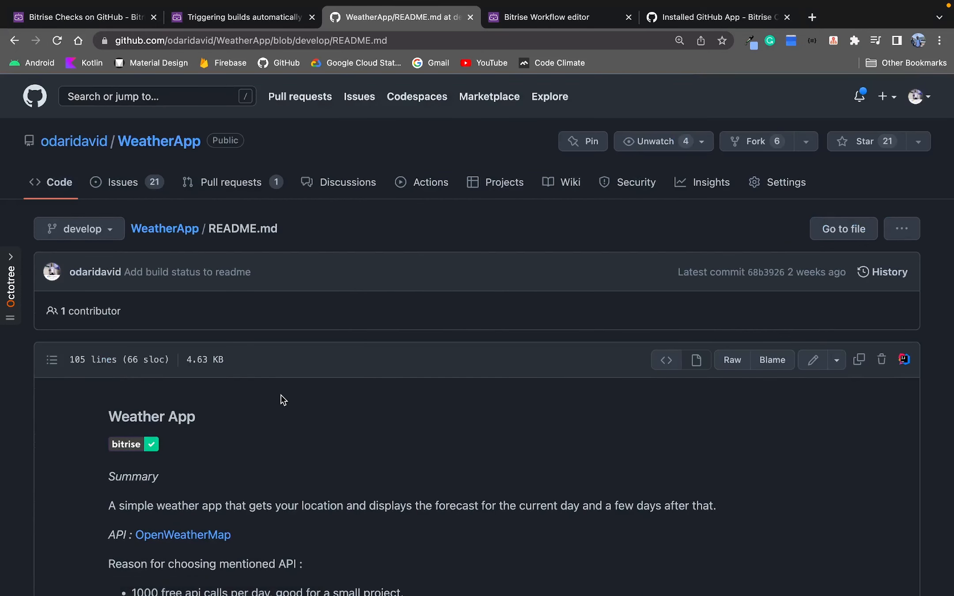
{"action": "scroll", "coordinate": [280, 401], "scroll_direction": "down", "scroll_amount": 10}
{"action": "scroll", "coordinate": [509, 351], "scroll_direction": "up", "scroll_amount": 7}
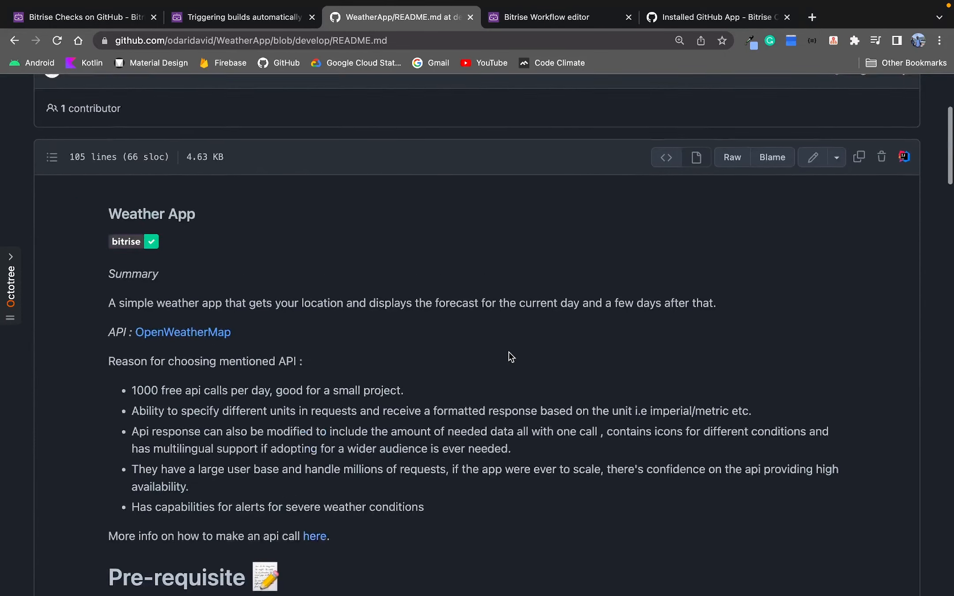
{"action": "left_click", "coordinate": [810, 237]}
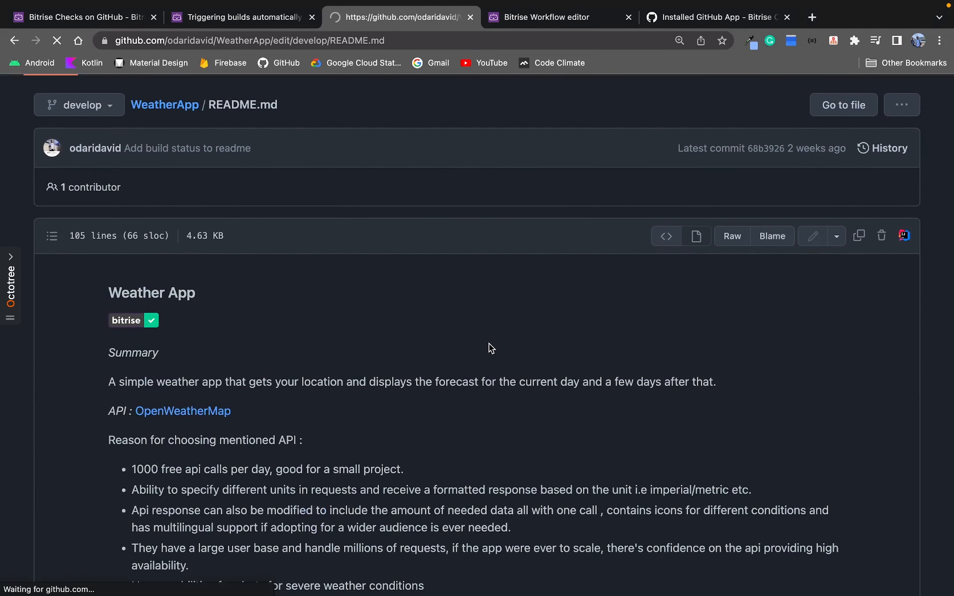
{"action": "scroll", "coordinate": [436, 353], "scroll_direction": "down", "scroll_amount": 15}
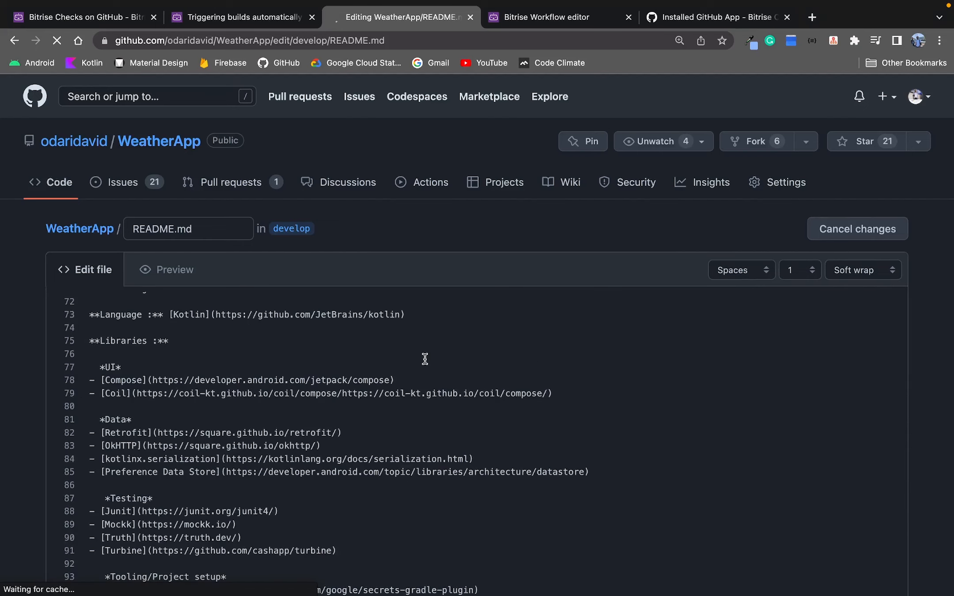
{"action": "scroll", "coordinate": [425, 359], "scroll_direction": "down", "scroll_amount": 10}
{"action": "scroll", "coordinate": [342, 268], "scroll_direction": "up", "scroll_amount": 3}
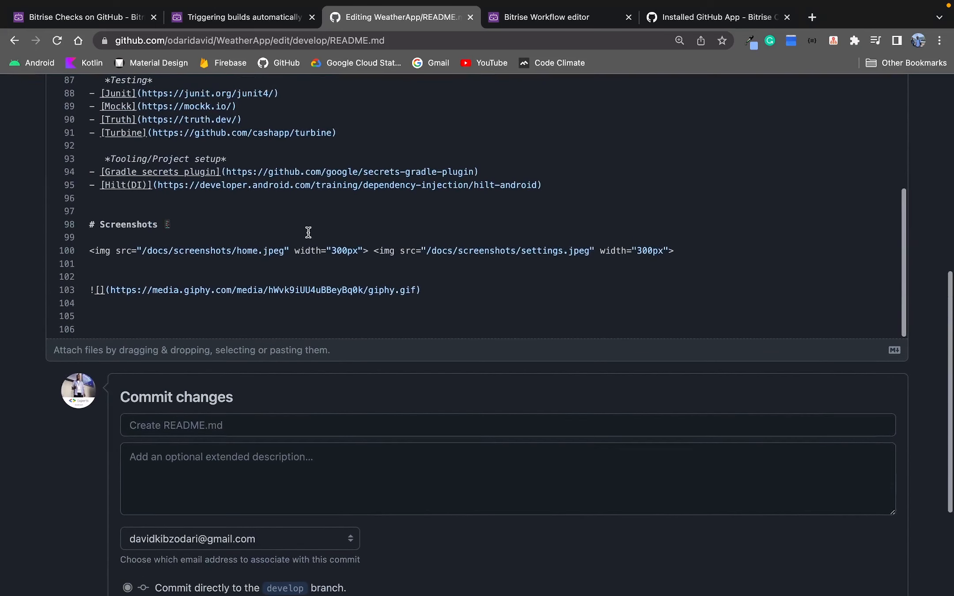
{"action": "left_click", "coordinate": [593, 186]}
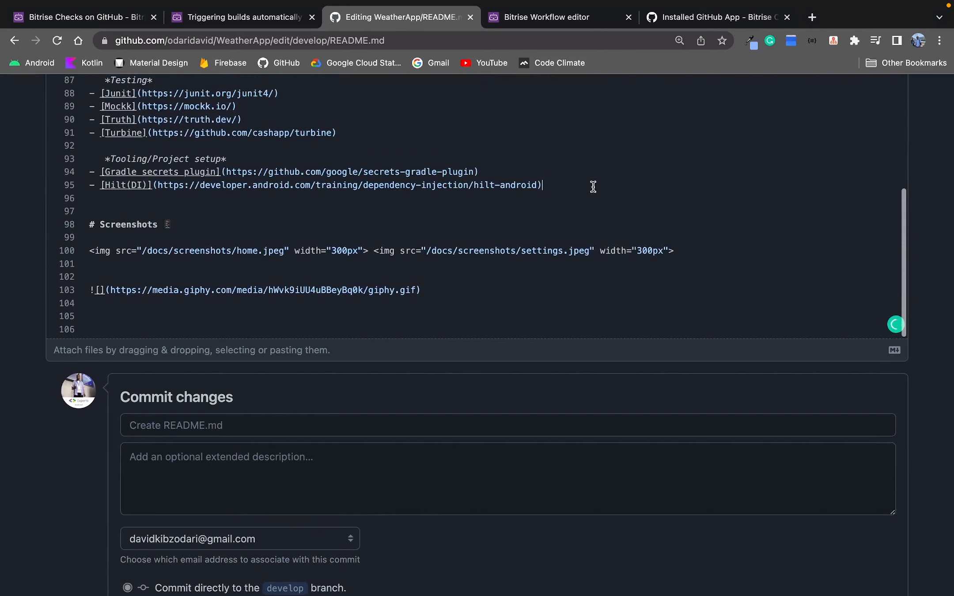
{"action": "key", "text": "Return"}
{"action": "key", "text": "Return"}
{"action": "key", "text": "Return"}
{"action": "type", "text": "£"}
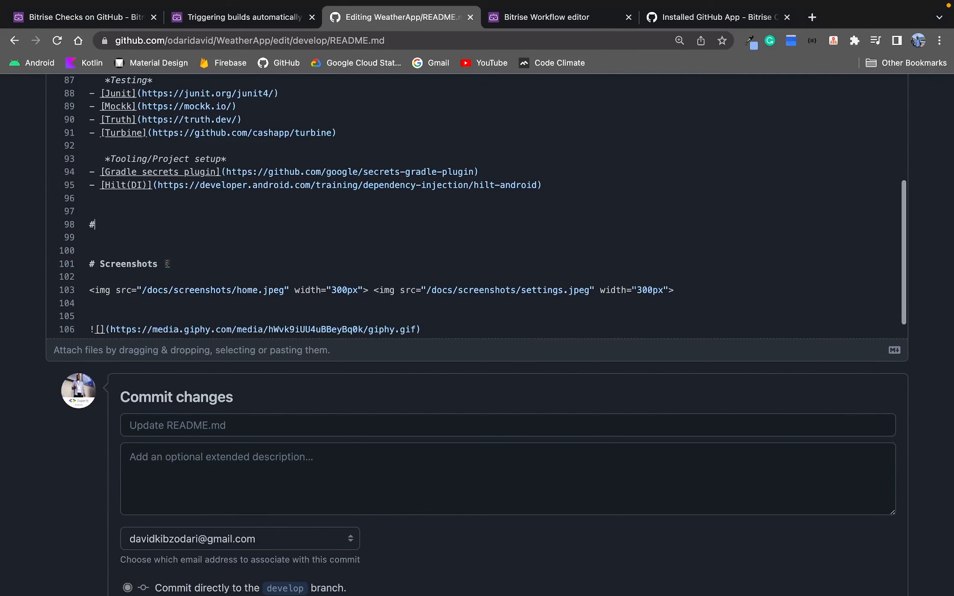
{"action": "type", "text": " LICENSE"}
{"action": "key", "text": "Return"}
Copy the Apache License boilerplate notice from the LICENSE file and paste it into a code block under the LICENSE heading.
{"action": "scroll", "coordinate": [309, 218], "scroll_direction": "up", "scroll_amount": 3}
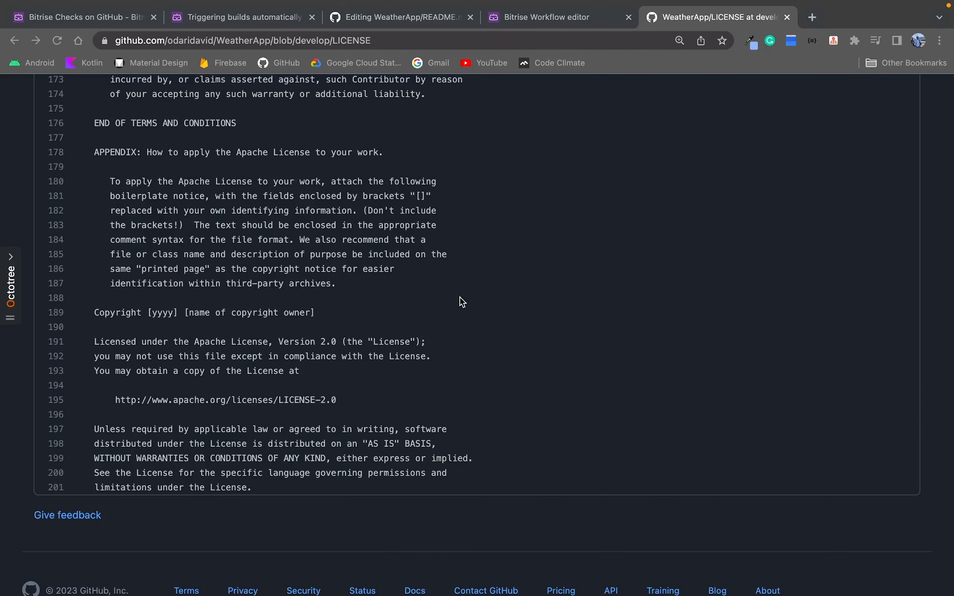
{"action": "scroll", "coordinate": [442, 297], "scroll_direction": "down", "scroll_amount": 1}
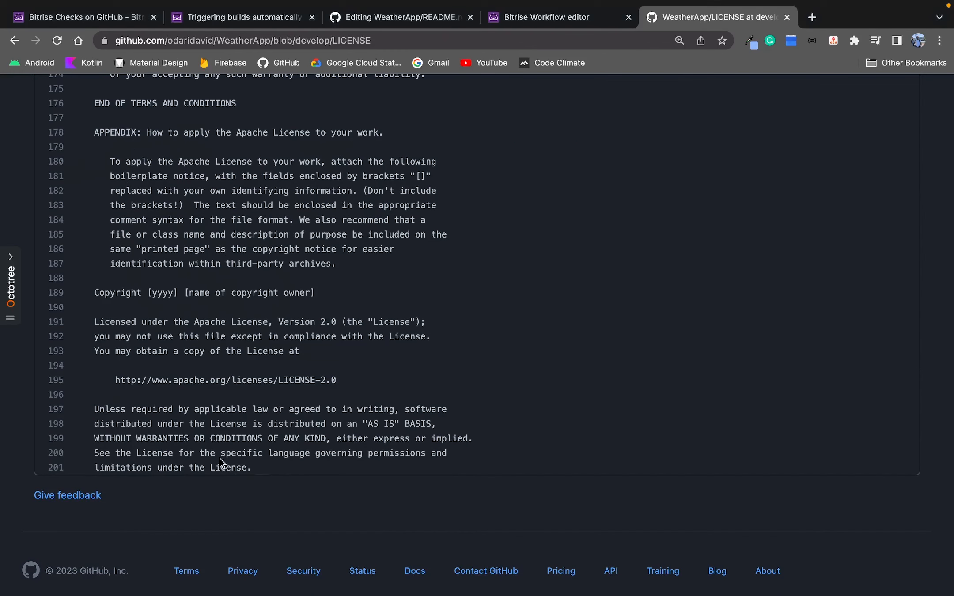
{"action": "left_click_drag", "start_coordinate": [252, 466], "coordinate": [53, 294]}
{"action": "key", "text": "super+c"}
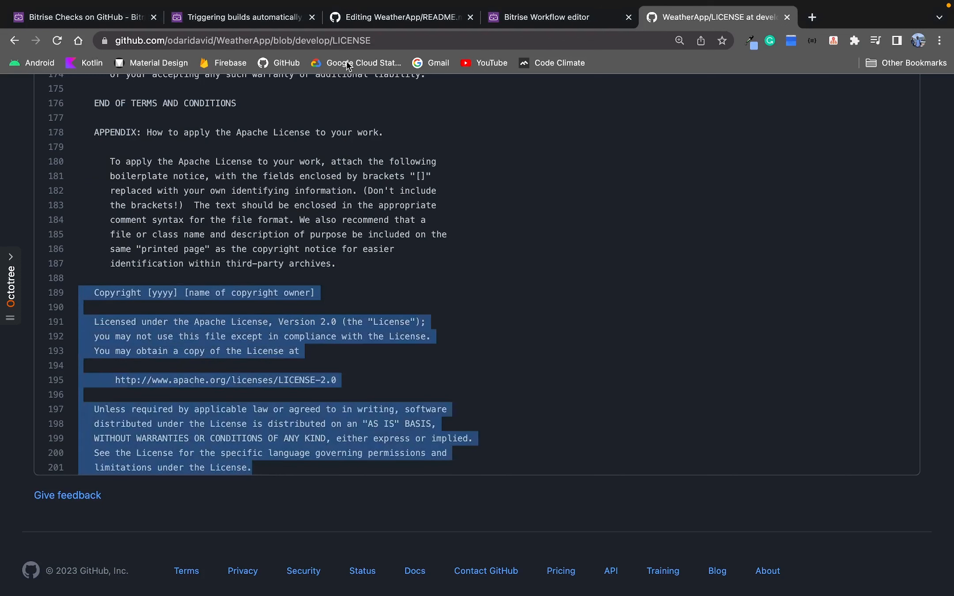
{"action": "left_click", "coordinate": [380, 17]}
{"action": "scroll", "coordinate": [246, 281], "scroll_direction": "down", "scroll_amount": 2}
{"action": "left_click", "coordinate": [159, 300]}
{"action": "type", "text": "`"}
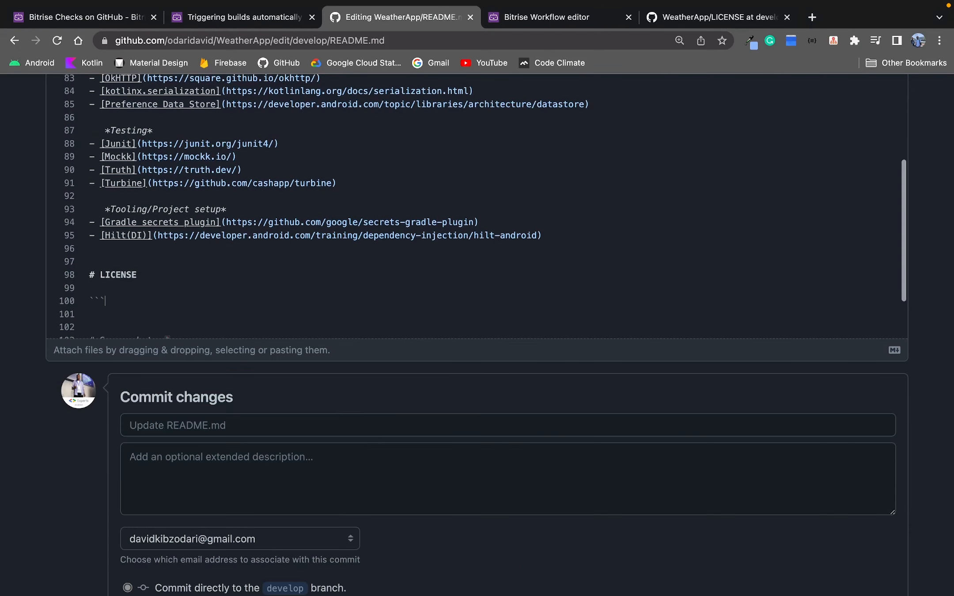
{"action": "key", "text": "super+v"}
{"action": "type", "text": "````"}
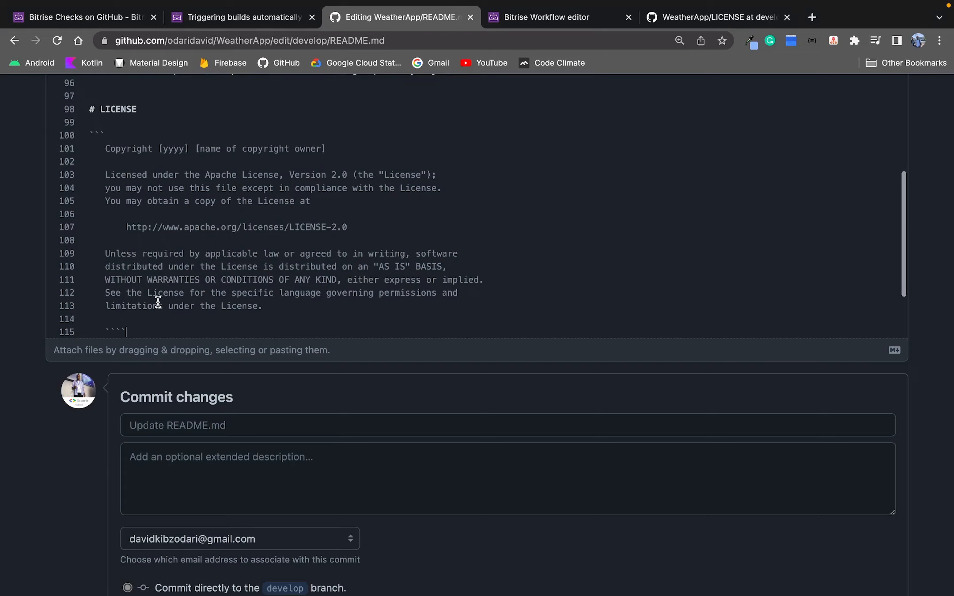
Preview the rendered LICENSE section of the README and return to editing.
{"action": "scroll", "coordinate": [524, 262], "scroll_direction": "up", "scroll_amount": 10}
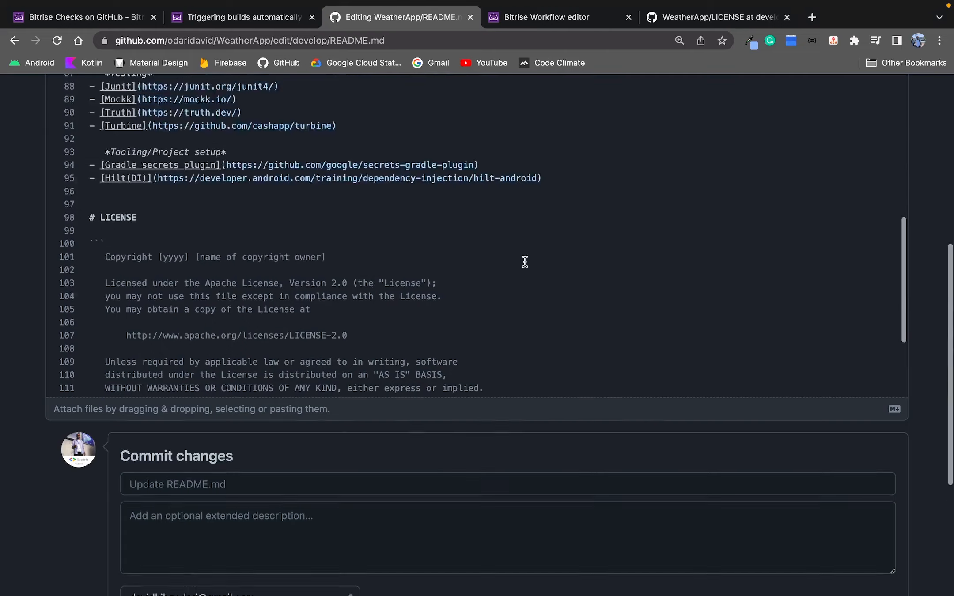
{"action": "left_click", "coordinate": [174, 200]}
{"action": "scroll", "coordinate": [199, 228], "scroll_direction": "up", "scroll_amount": 10}
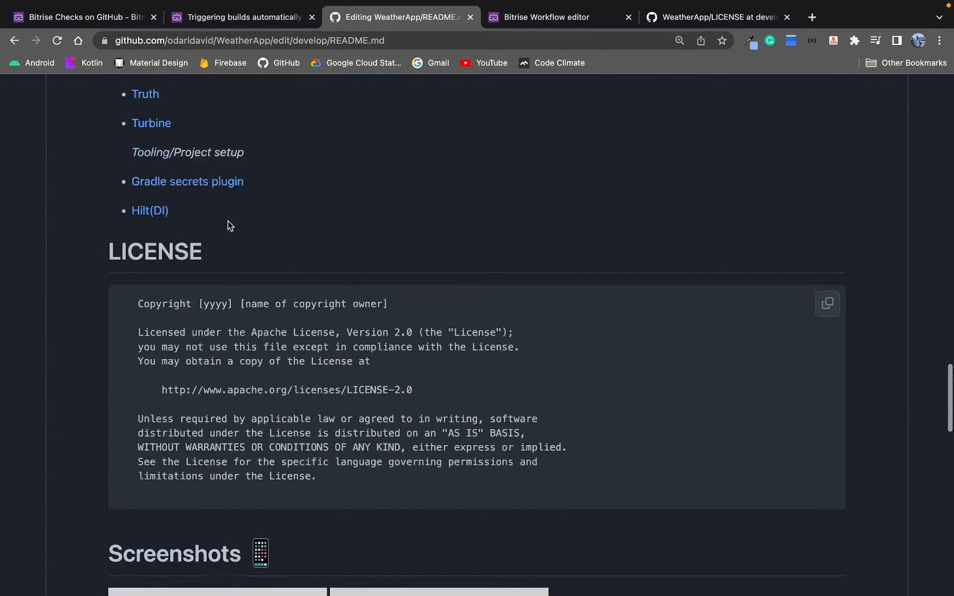
{"action": "scroll", "coordinate": [228, 220], "scroll_direction": "up", "scroll_amount": 15}
{"action": "left_click", "coordinate": [90, 269]}
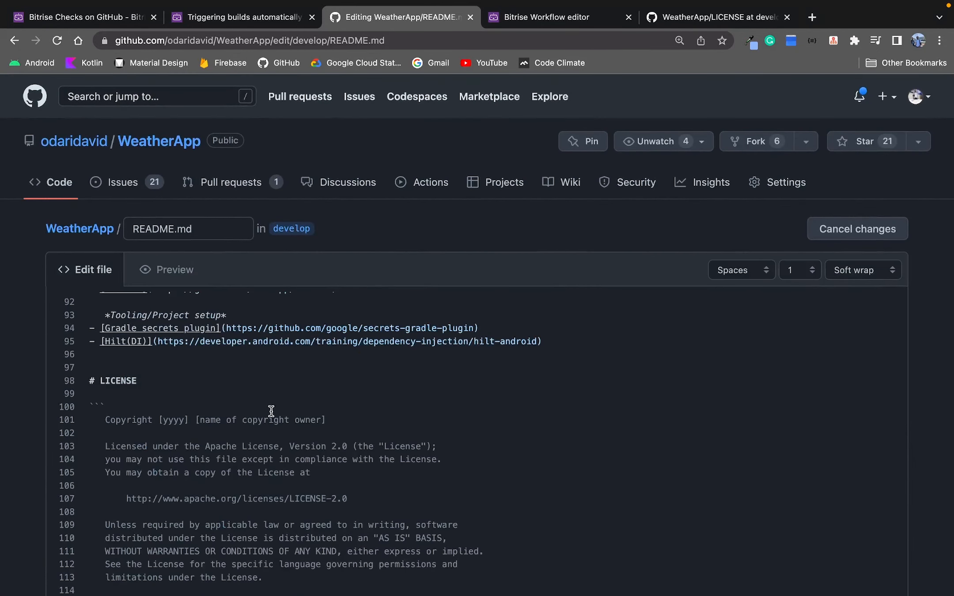
Fill in the license copyright line with the year 2023 and the copyright owner's name.
{"action": "double_click", "coordinate": [176, 419]}
{"action": "type", "text": "2023"}
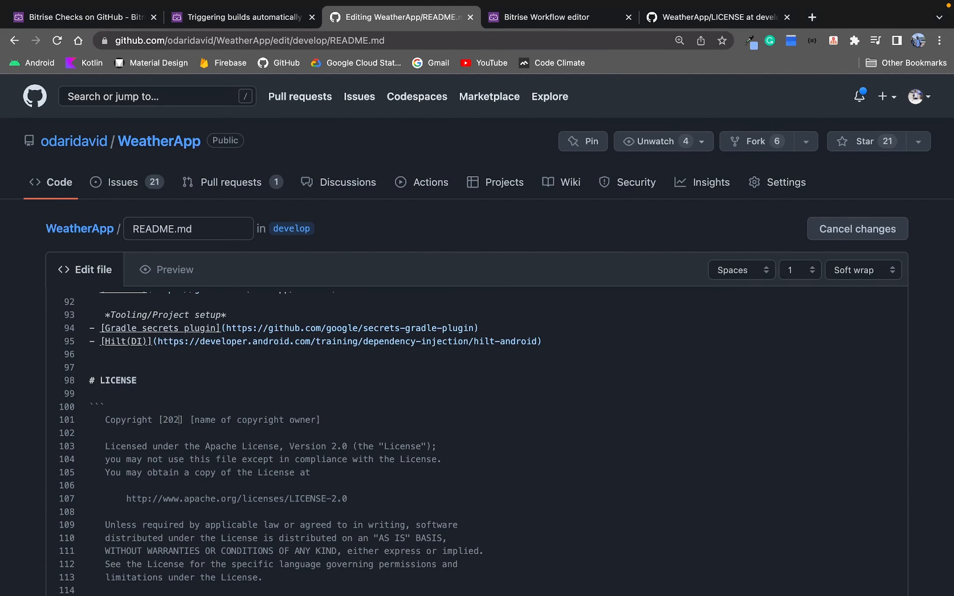
{"action": "left_click_drag", "start_coordinate": [316, 418], "coordinate": [197, 419]}
{"action": "key", "text": "BackSpace"}
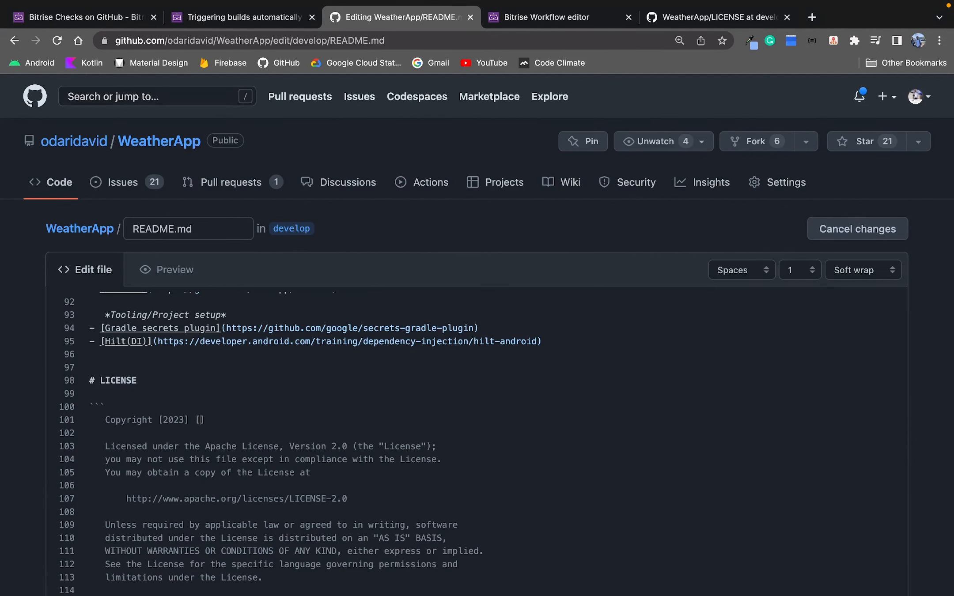
{"action": "type", "text": "David Odari"}
{"action": "key", "text": "Delete"}
{"action": "left_click", "coordinate": [194, 419]}
{"action": "key", "text": "BackSpace"}
{"action": "left_click", "coordinate": [163, 419]}
{"action": "key", "text": "BackSpace"}
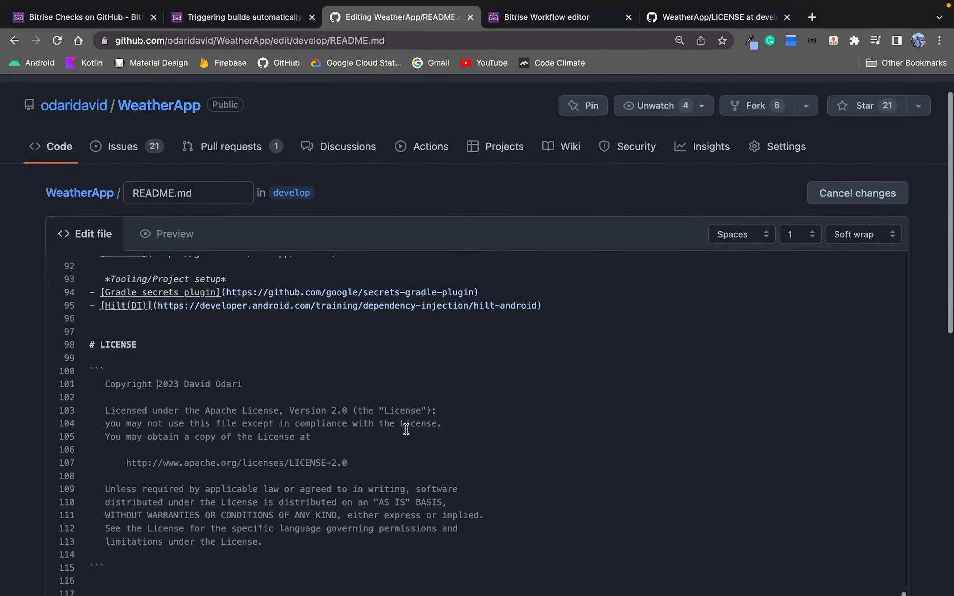
Enter Update Readme as the commit message for the README change.
{"action": "scroll", "coordinate": [404, 428], "scroll_direction": "down", "scroll_amount": 3}
{"action": "scroll", "coordinate": [409, 425], "scroll_direction": "down", "scroll_amount": 7}
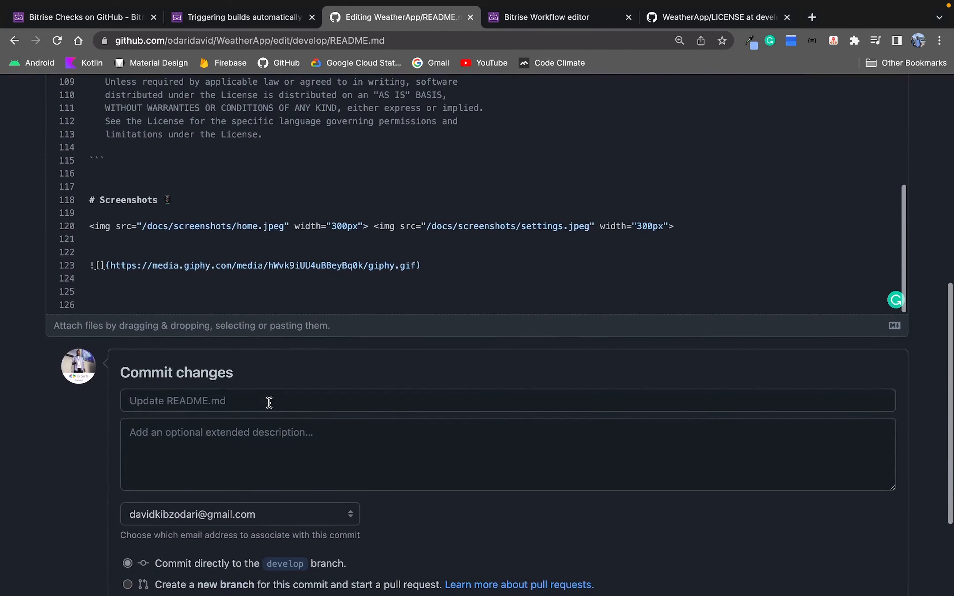
{"action": "left_click", "coordinate": [269, 402]}
{"action": "type", "text": "Upda"}
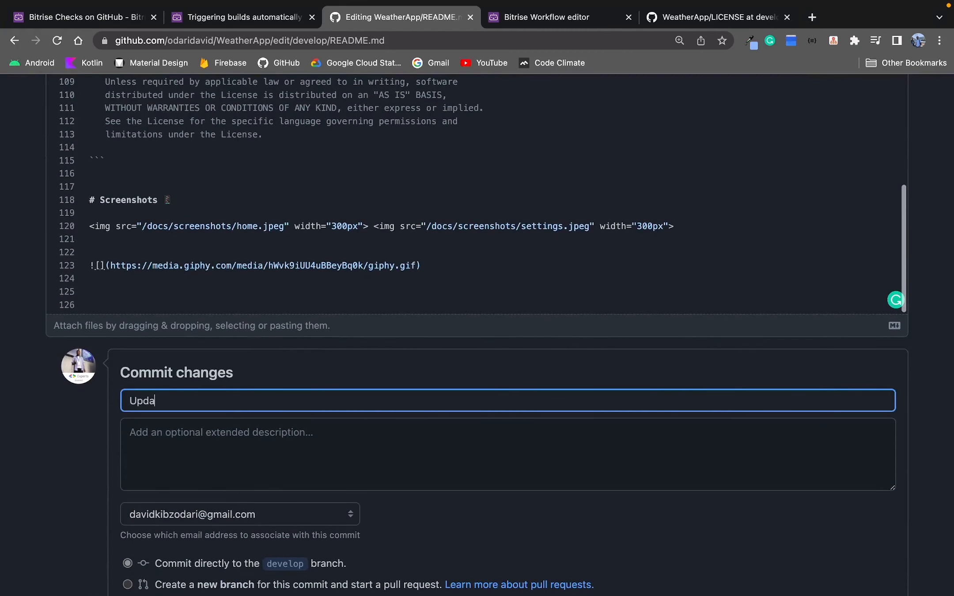
{"action": "type", "text": "te Readme"}
Choose to commit to a new branch named update-readme and propose the changes.
{"action": "scroll", "coordinate": [305, 389], "scroll_direction": "down", "scroll_amount": 3}
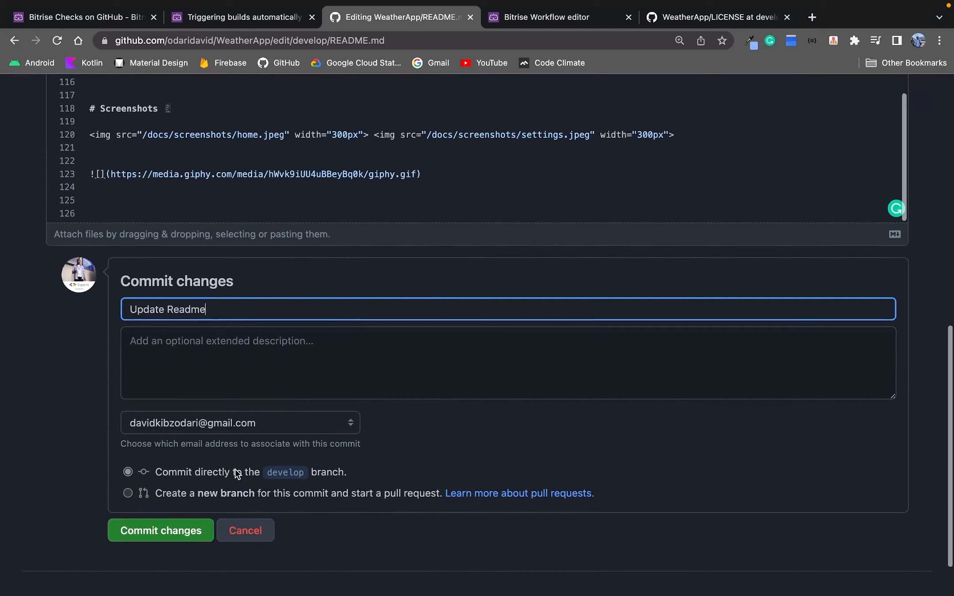
{"action": "left_click", "coordinate": [129, 496]}
{"action": "left_click_drag", "start_coordinate": [291, 513], "coordinate": [154, 517]}
{"action": "type", "text": "upda"}
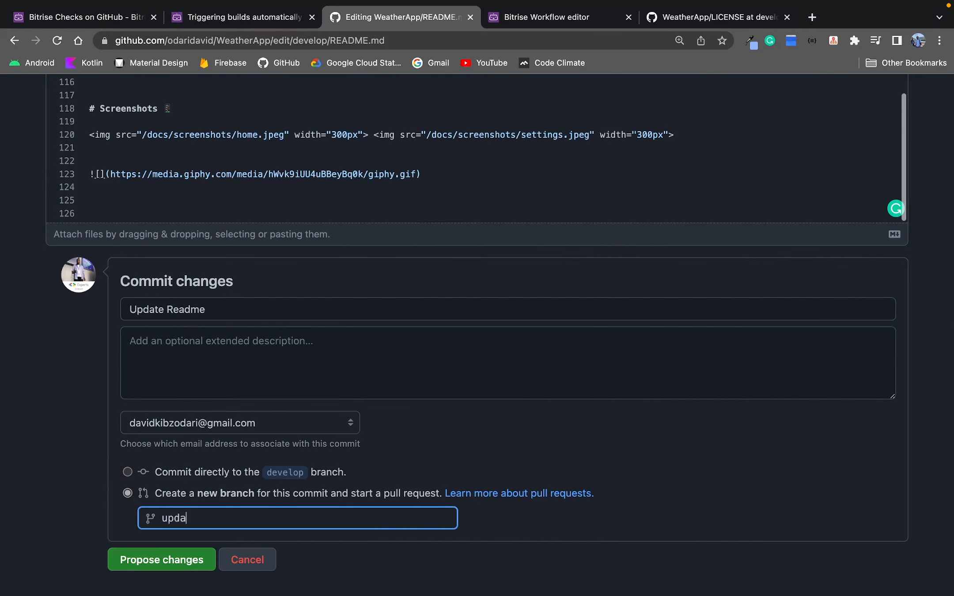
{"action": "type", "text": "te readme"}
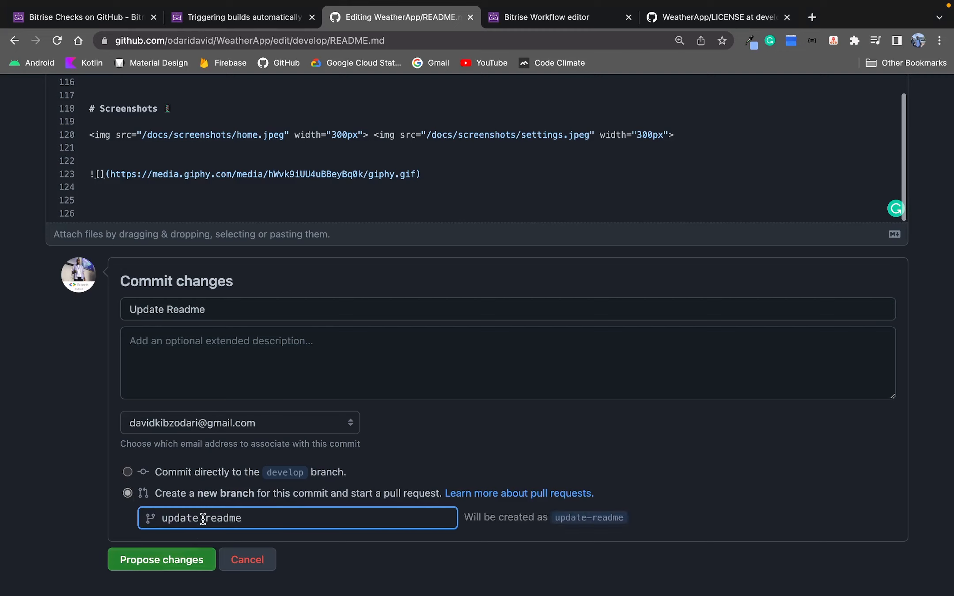
{"action": "left_click", "coordinate": [179, 560]}
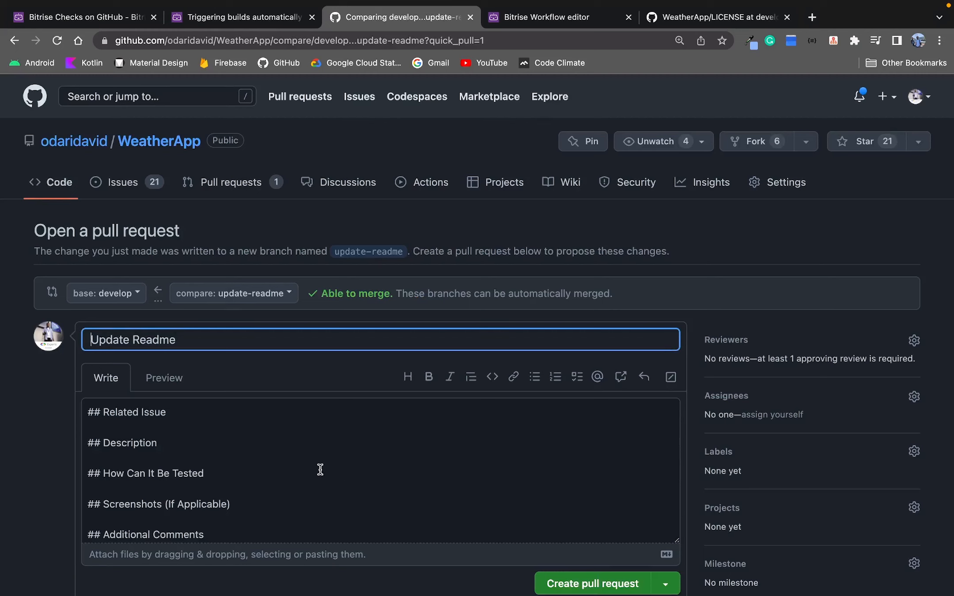
Preview the pull request description template and return to editing it.
{"action": "scroll", "coordinate": [321, 469], "scroll_direction": "down", "scroll_amount": 3}
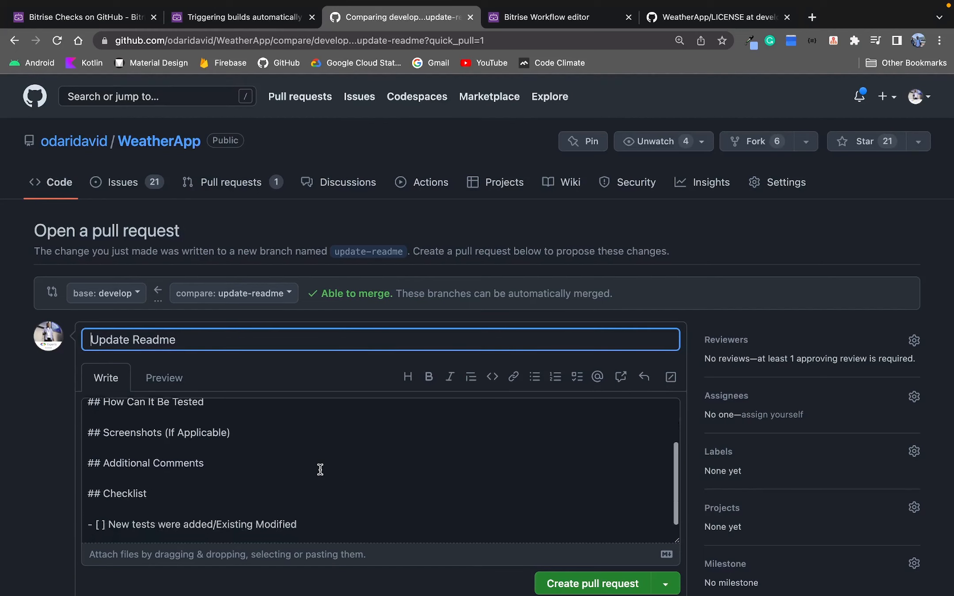
{"action": "left_click", "coordinate": [164, 379]}
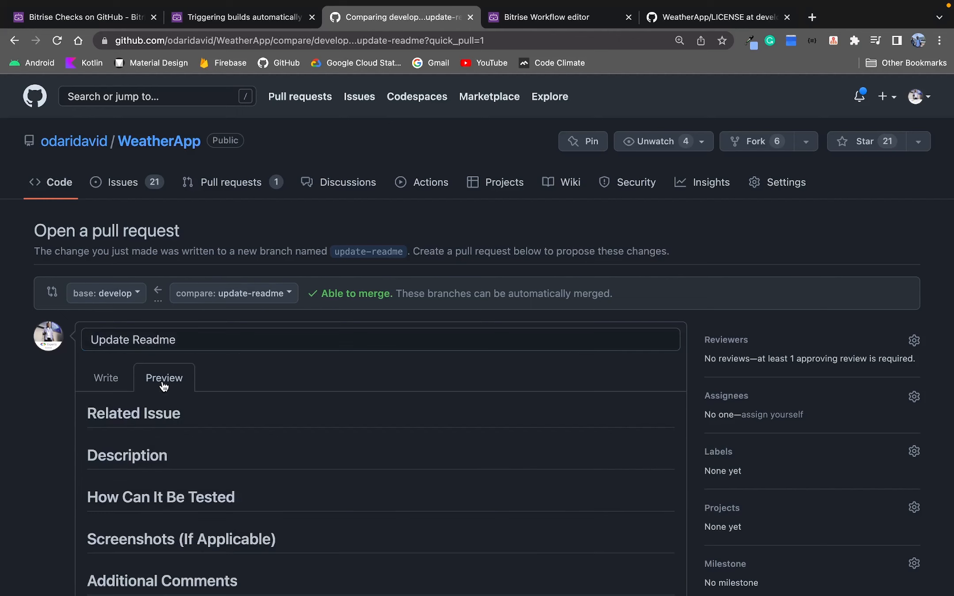
{"action": "scroll", "coordinate": [264, 428], "scroll_direction": "down", "scroll_amount": 3}
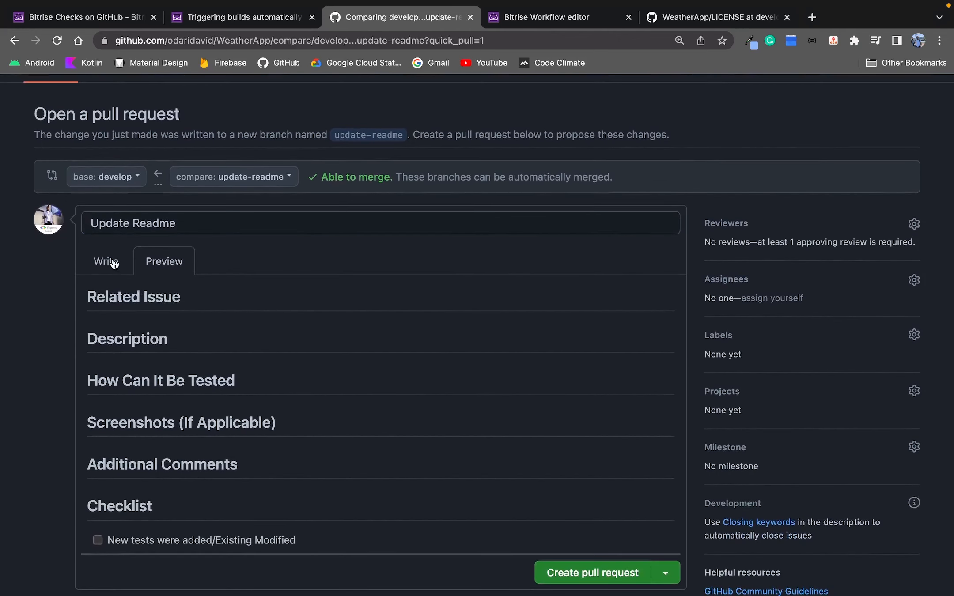
{"action": "left_click", "coordinate": [111, 262]}
Enter N/A under Related Issue and Added license to repo under Description in the pull request body.
{"action": "left_click", "coordinate": [147, 309]}
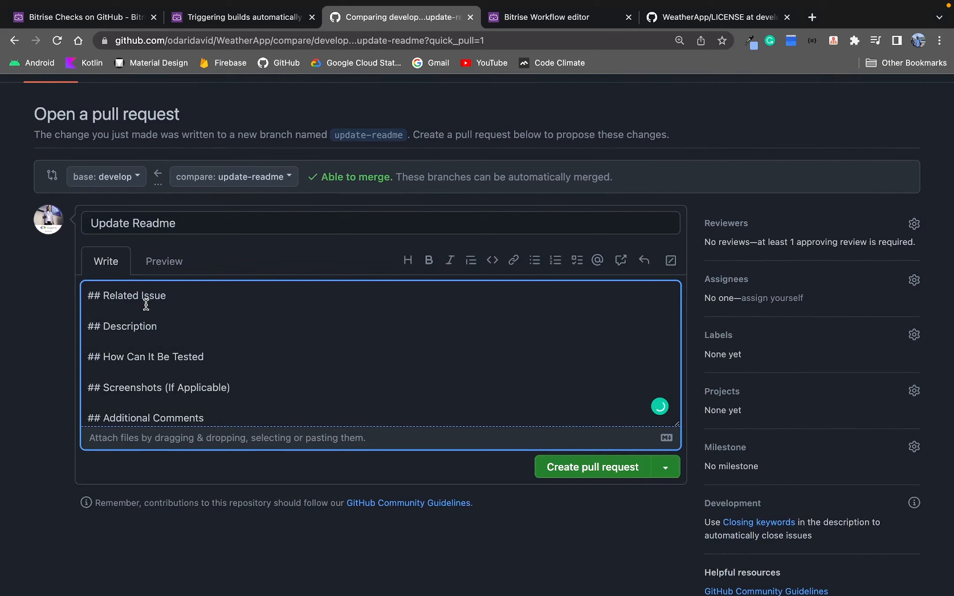
{"action": "type", "text": "N/A"}
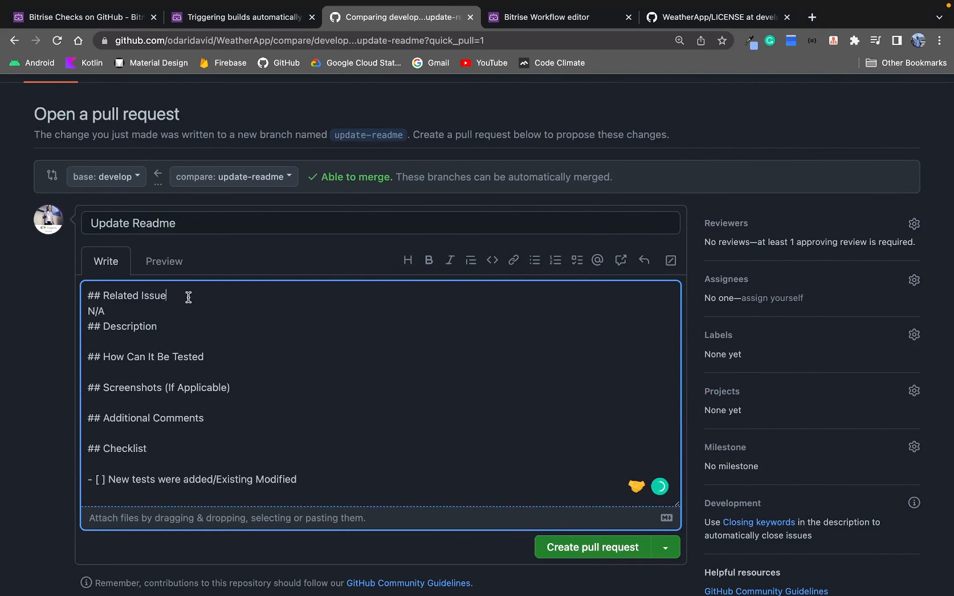
{"action": "key", "text": "Return"}
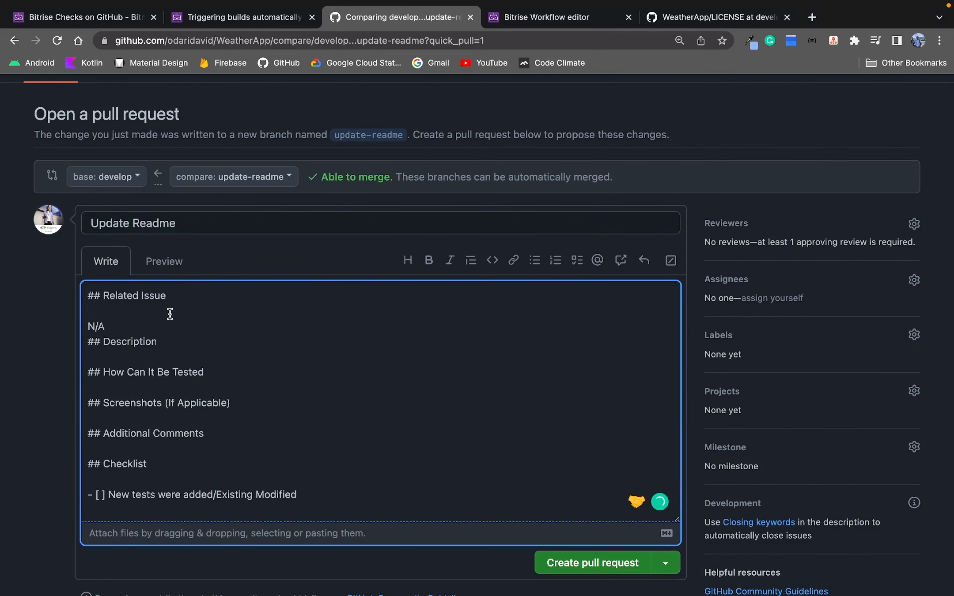
{"action": "left_click", "coordinate": [152, 327]}
{"action": "key", "text": "Return"}
{"action": "left_click", "coordinate": [166, 359]}
{"action": "key", "text": "Return"}
{"action": "key", "text": "Return"}
{"action": "type", "text": "a"}
{"action": "key", "text": "BackSpace"}
{"action": "type", "text": "Added license to repo"}
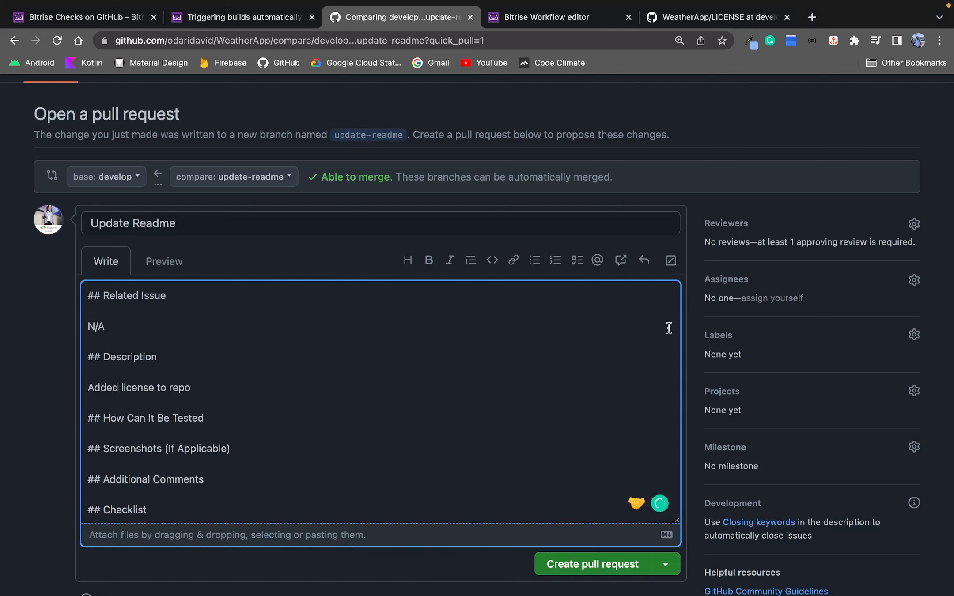
Assign yourself to the pull request and enter N/A under How Can It Be Tested.
{"action": "left_click", "coordinate": [771, 298]}
{"action": "scroll", "coordinate": [528, 398], "scroll_direction": "down", "scroll_amount": 2}
{"action": "left_click", "coordinate": [218, 377]}
{"action": "key", "text": "Return"}
{"action": "key", "text": "Return"}
{"action": "type", "text": "N/A"}
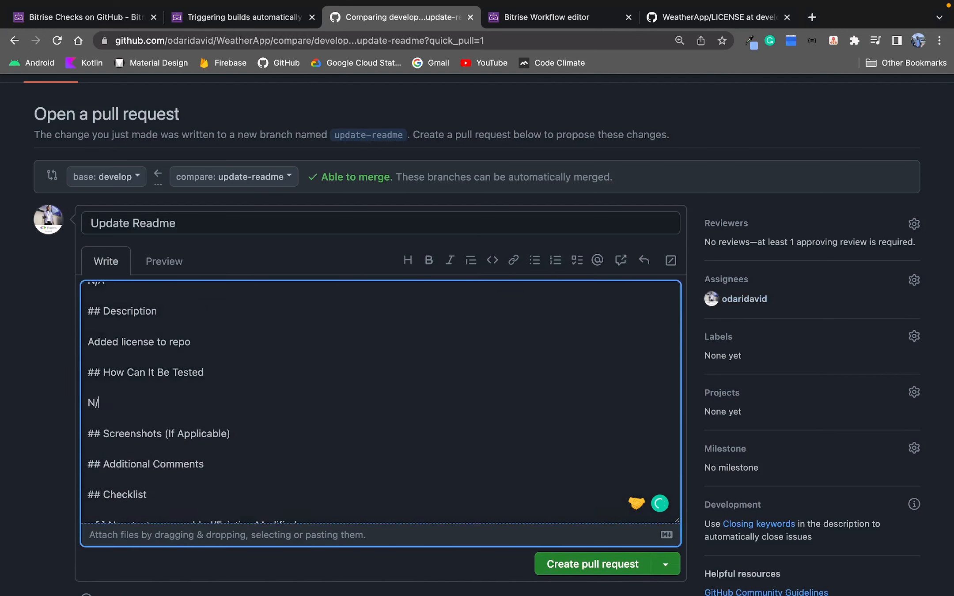
Enter N/A under Screenshots (If Applicable) and n/a under Additional Comments.
{"action": "scroll", "coordinate": [239, 410], "scroll_direction": "down", "scroll_amount": 1}
{"action": "left_click", "coordinate": [238, 410]}
{"action": "key", "text": "Return"}
{"action": "key", "text": "Return"}
{"action": "type", "text": "N/A"}
{"action": "scroll", "coordinate": [212, 419], "scroll_direction": "down", "scroll_amount": 3}
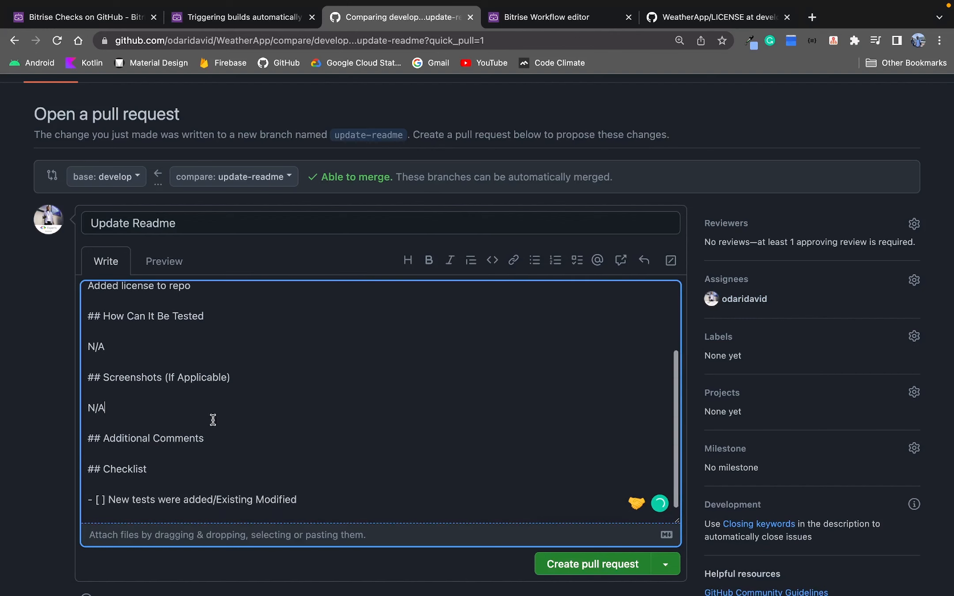
{"action": "left_click", "coordinate": [212, 377]}
{"action": "key", "text": "Return"}
{"action": "key", "text": "Return"}
{"action": "type", "text": "n/a"}
Create the Update Readme pull request into develop.
{"action": "scroll", "coordinate": [380, 397], "scroll_direction": "up", "scroll_amount": 1}
{"action": "scroll", "coordinate": [227, 460], "scroll_direction": "down", "scroll_amount": 2}
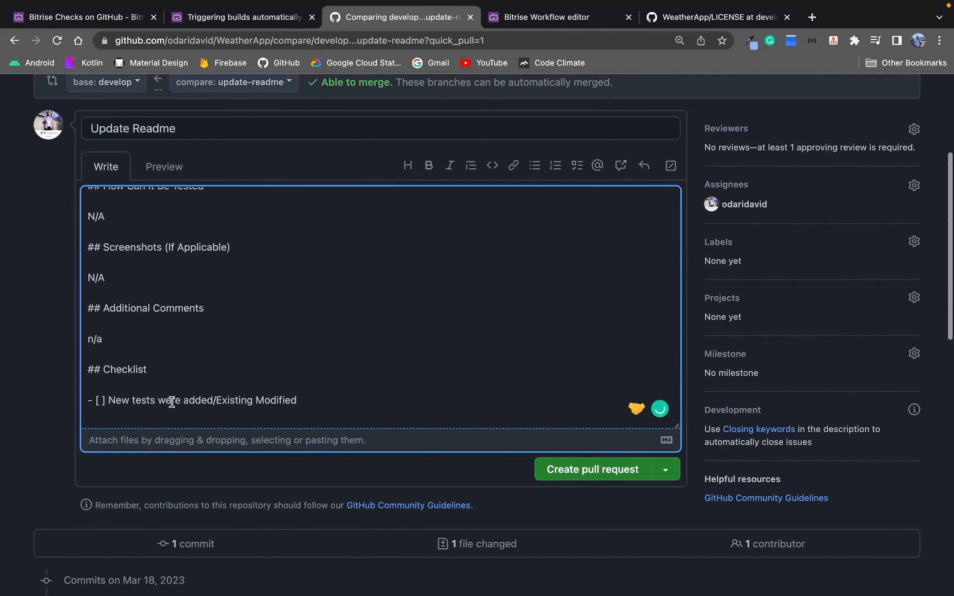
{"action": "scroll", "coordinate": [268, 372], "scroll_direction": "down", "scroll_amount": 3}
{"action": "left_click", "coordinate": [586, 357]}
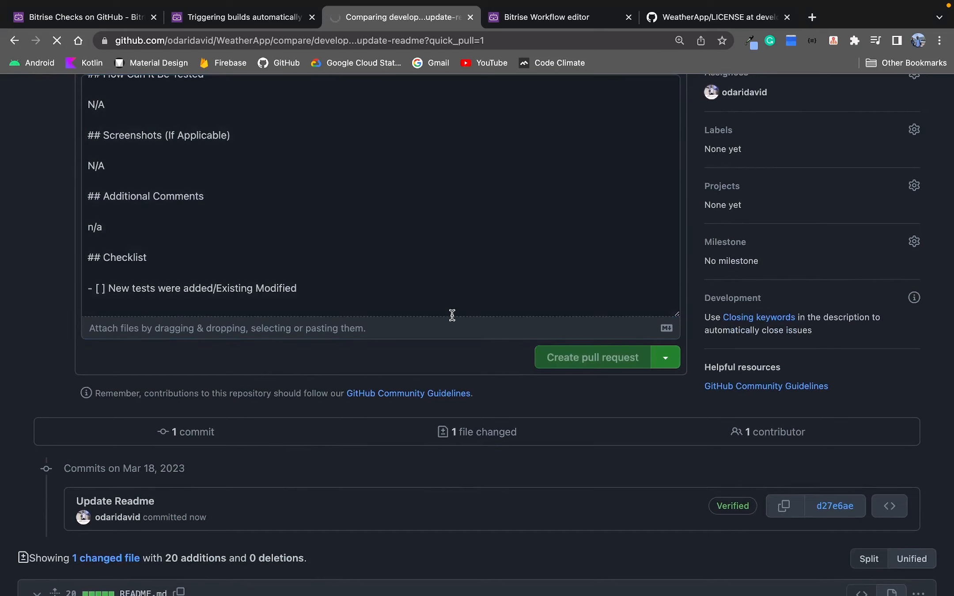
{"action": "scroll", "coordinate": [367, 359], "scroll_direction": "down", "scroll_amount": 10}
{"action": "scroll", "coordinate": [367, 359], "scroll_direction": "down", "scroll_amount": 2}
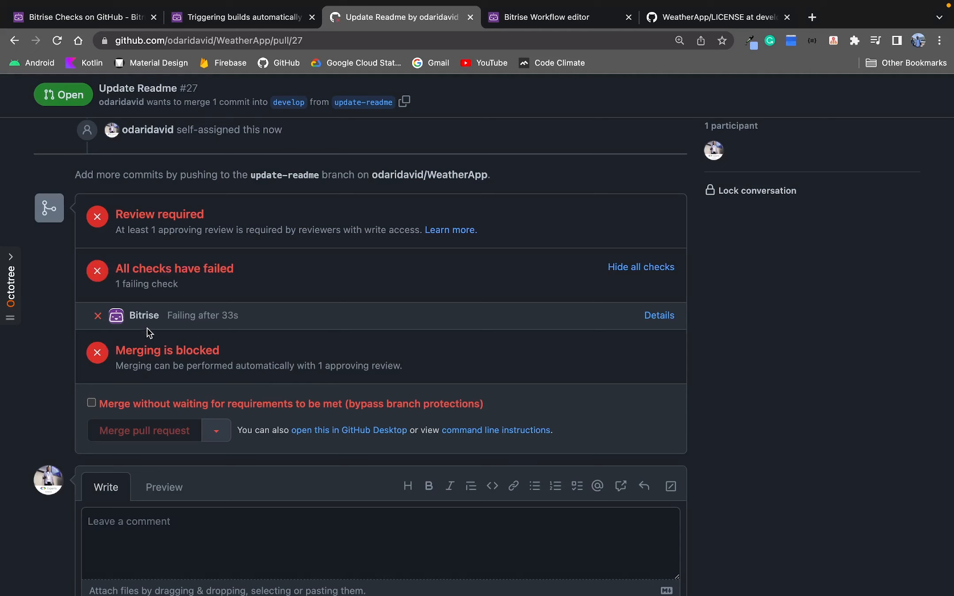
Open the failing Bitrise check's details and review the build log on Bitrise.
{"action": "left_click", "coordinate": [653, 319]}
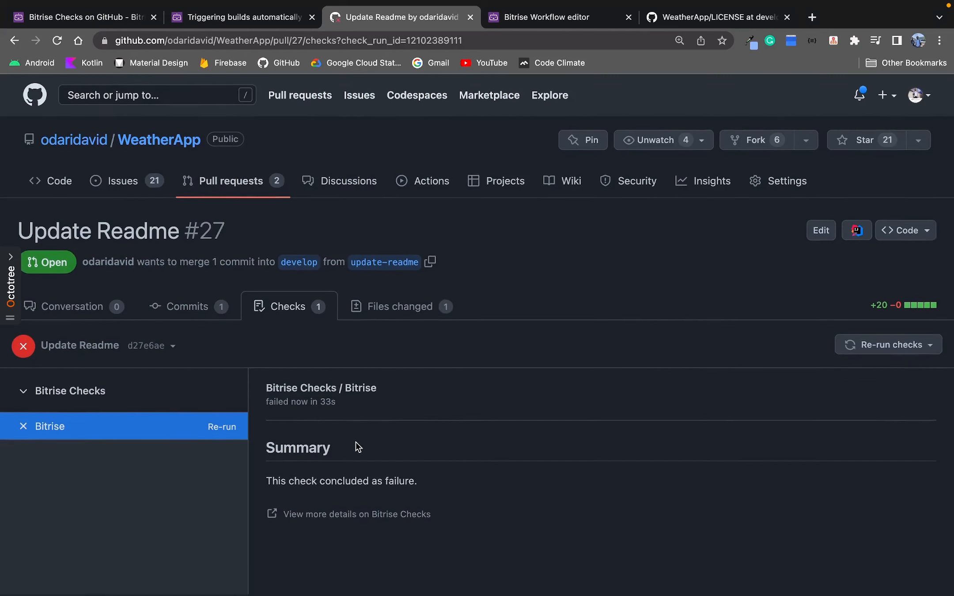
{"action": "left_click", "coordinate": [340, 516]}
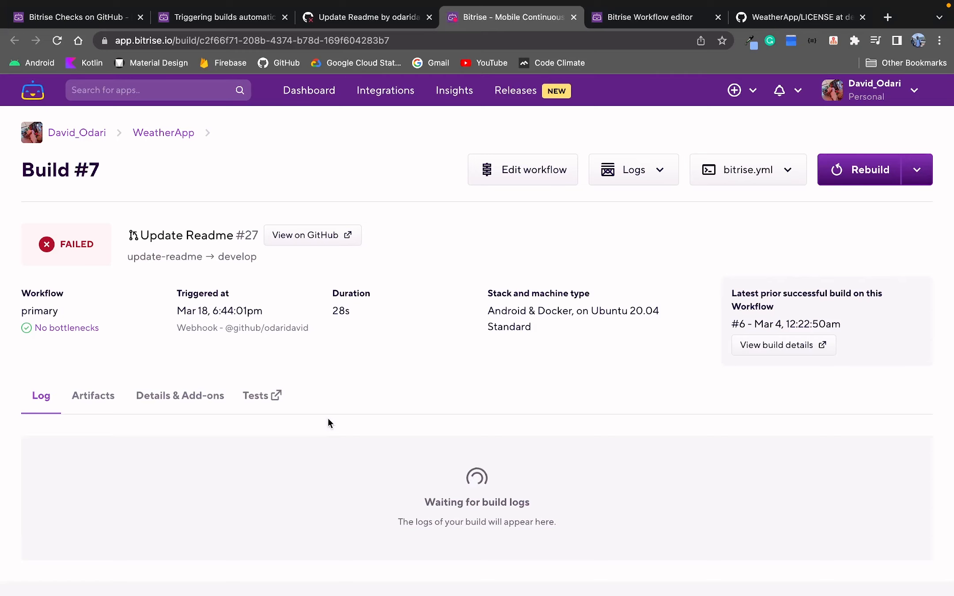
{"action": "scroll", "coordinate": [328, 423], "scroll_direction": "down", "scroll_amount": 10}
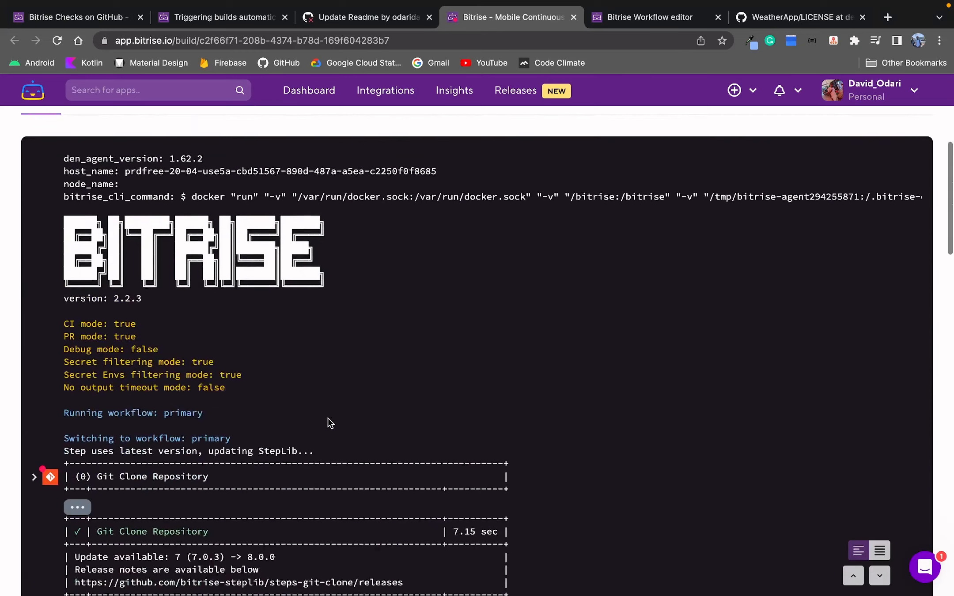
{"action": "scroll", "coordinate": [327, 423], "scroll_direction": "down", "scroll_amount": 2}
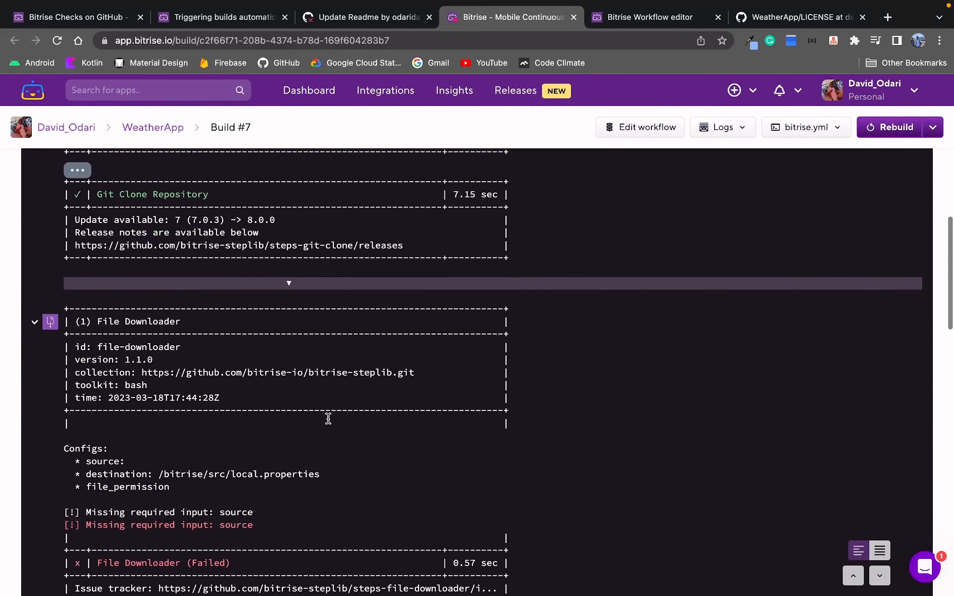
{"action": "scroll", "coordinate": [328, 418], "scroll_direction": "down", "scroll_amount": 1}
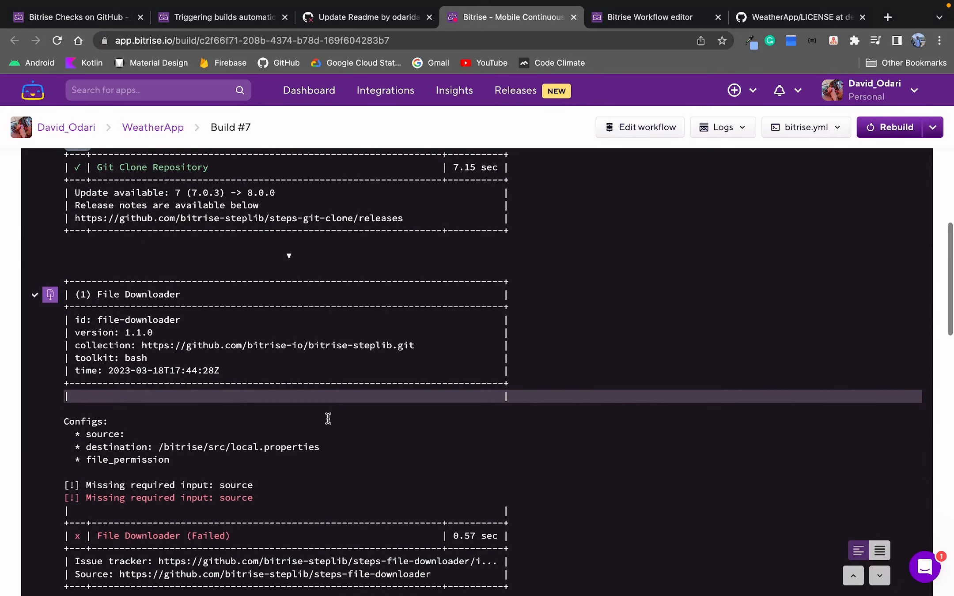
{"action": "scroll", "coordinate": [328, 418], "scroll_direction": "down", "scroll_amount": 2}
{"action": "scroll", "coordinate": [328, 418], "scroll_direction": "down", "scroll_amount": 1}
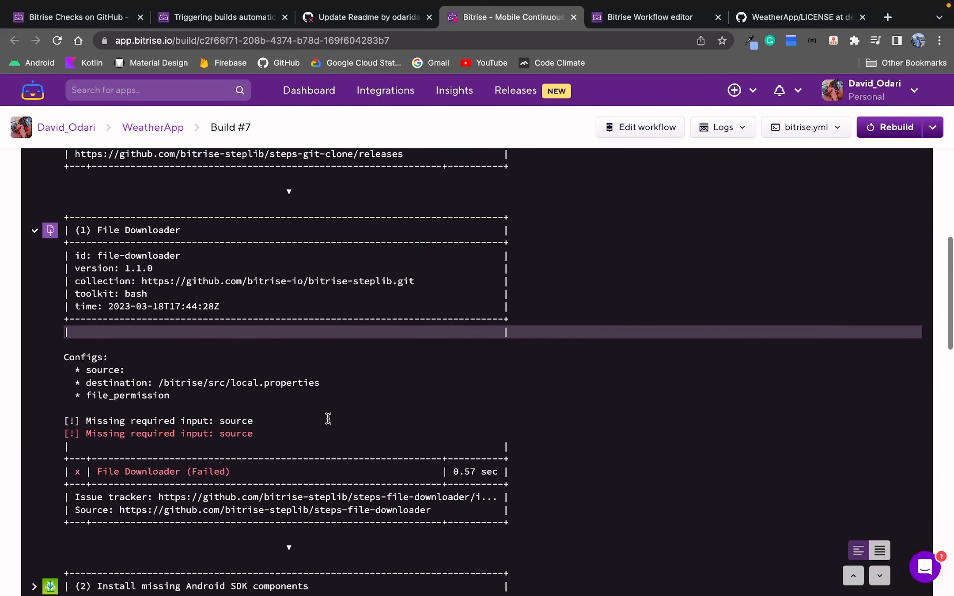
{"action": "scroll", "coordinate": [328, 419], "scroll_direction": "down", "scroll_amount": 2}
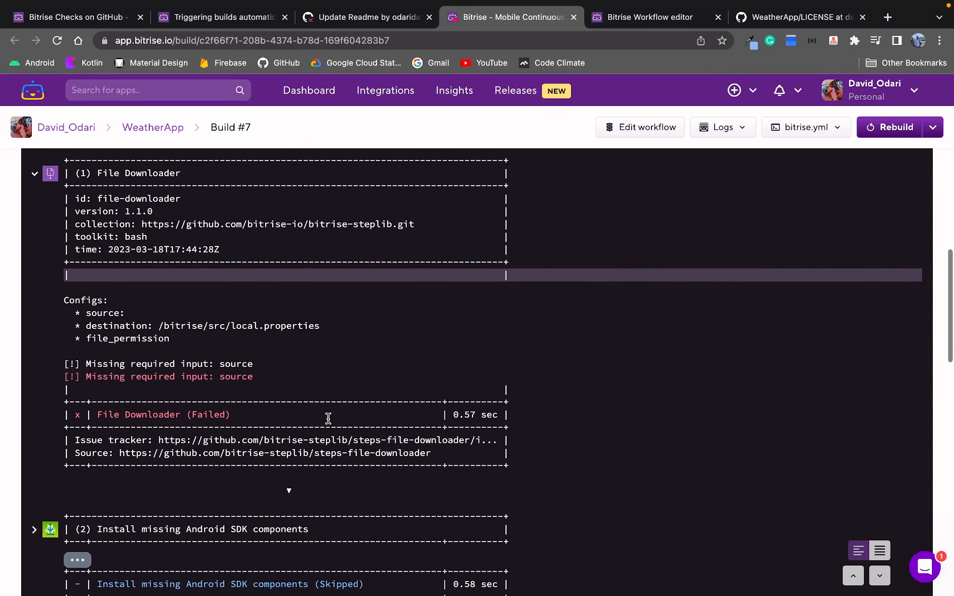
{"action": "scroll", "coordinate": [328, 419], "scroll_direction": "down", "scroll_amount": 1}
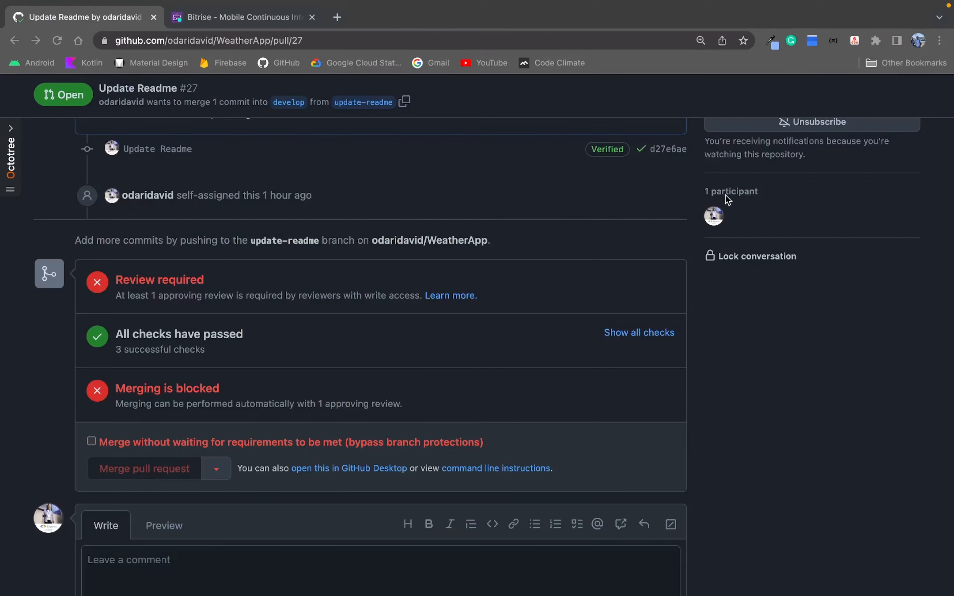
Switch to the Bitrise build tab and review the newer build's log.
{"action": "left_click", "coordinate": [228, 18]}
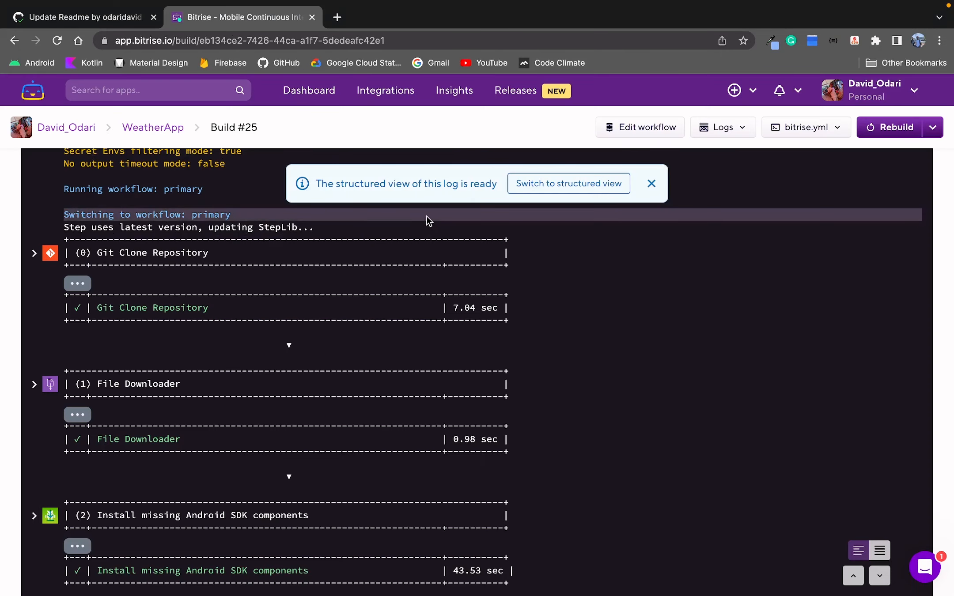
{"action": "scroll", "coordinate": [426, 216], "scroll_direction": "up", "scroll_amount": 7}
{"action": "scroll", "coordinate": [433, 248], "scroll_direction": "down", "scroll_amount": 9}
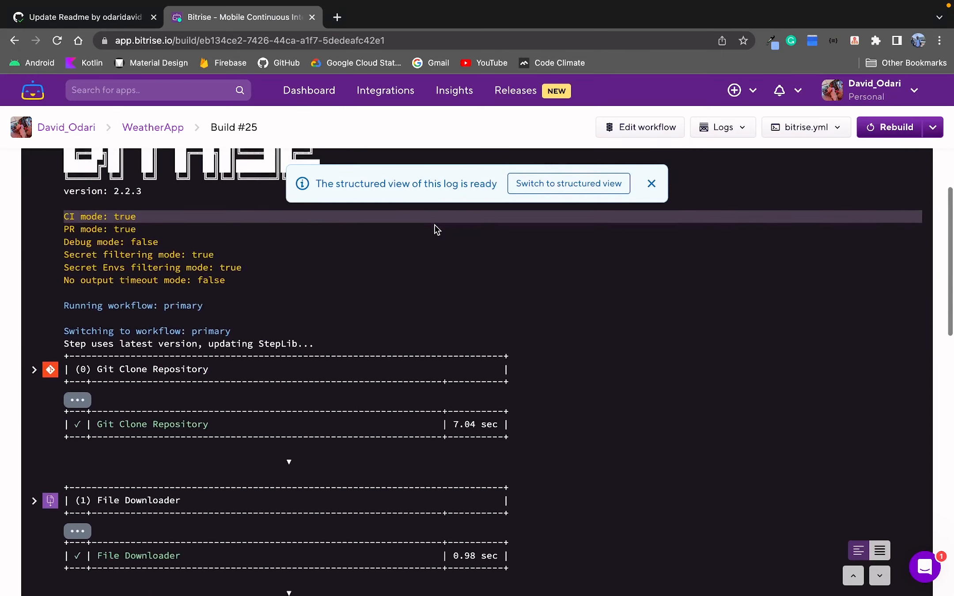